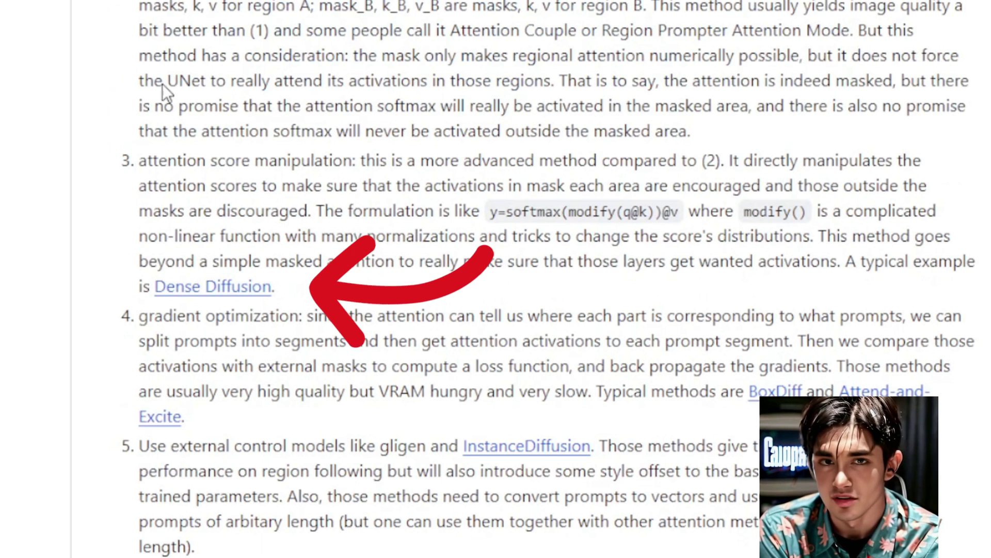
Highlight the Dense Diffusion mention in the Omost notes and scroll to the DenseDiffusion Examples images.
drag(138, 286, 278, 293)
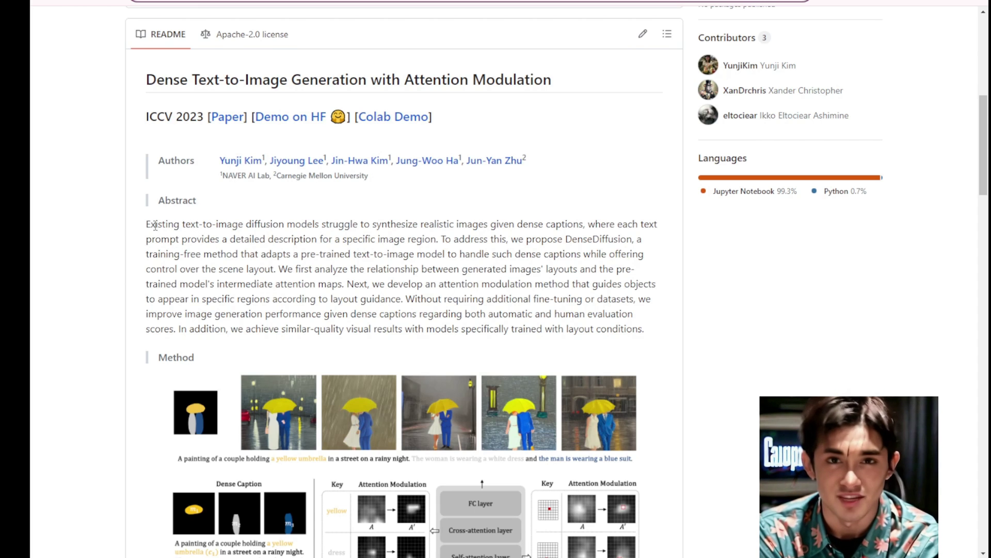
drag(155, 226, 203, 226)
scroll(474, 258, down, 10)
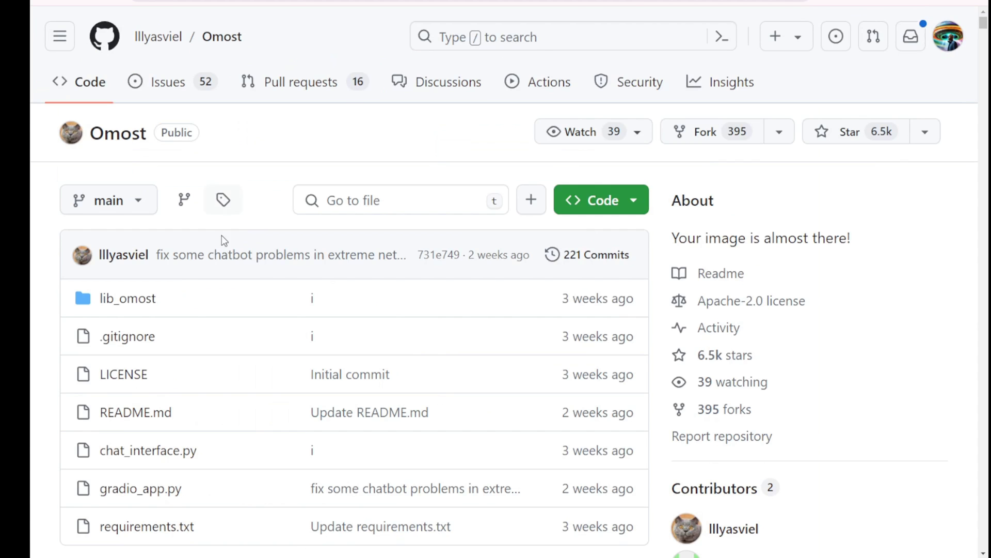
Read the Omost README's opening sentence, then scroll through the ComfyUI_densediffusion README.
scroll(291, 347, down, 3)
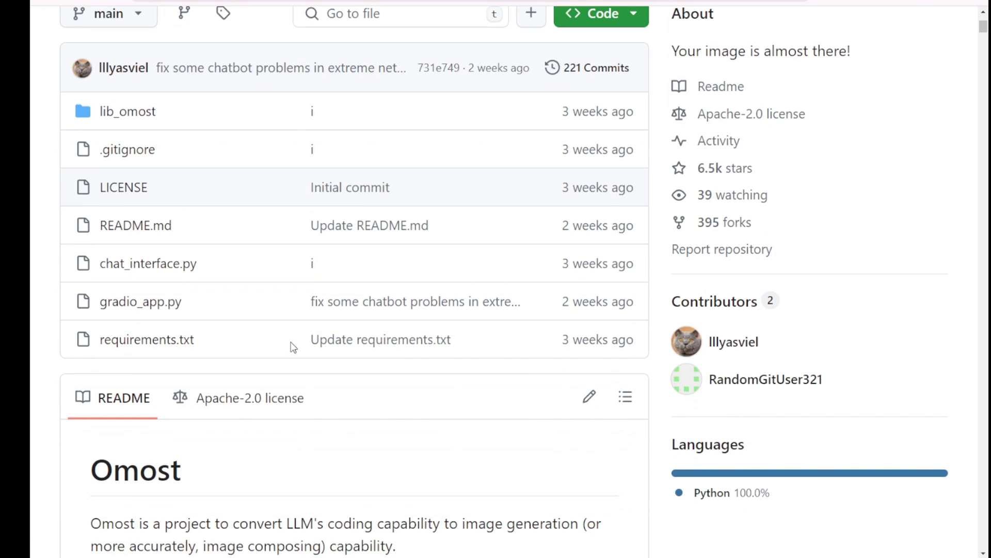
scroll(293, 346, down, 6)
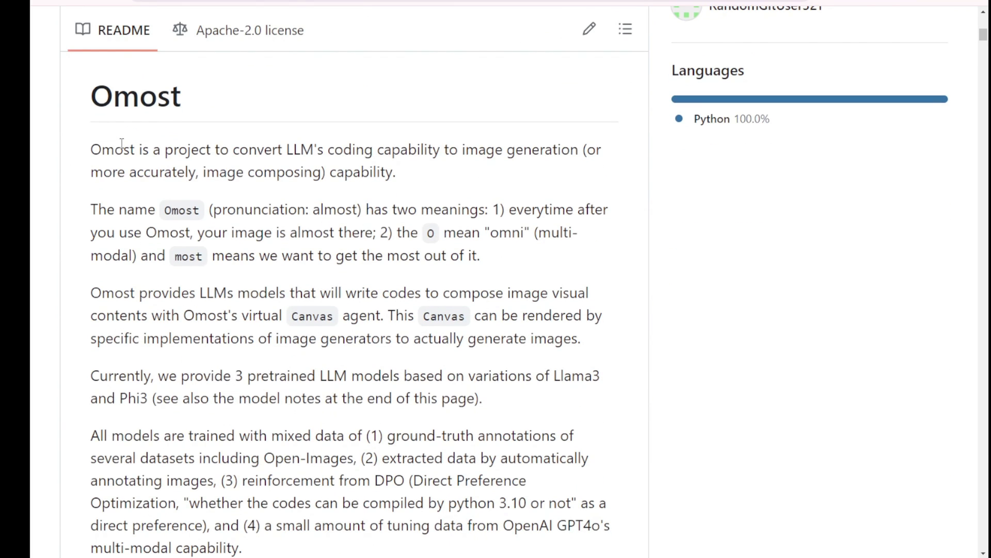
drag(92, 154, 311, 152)
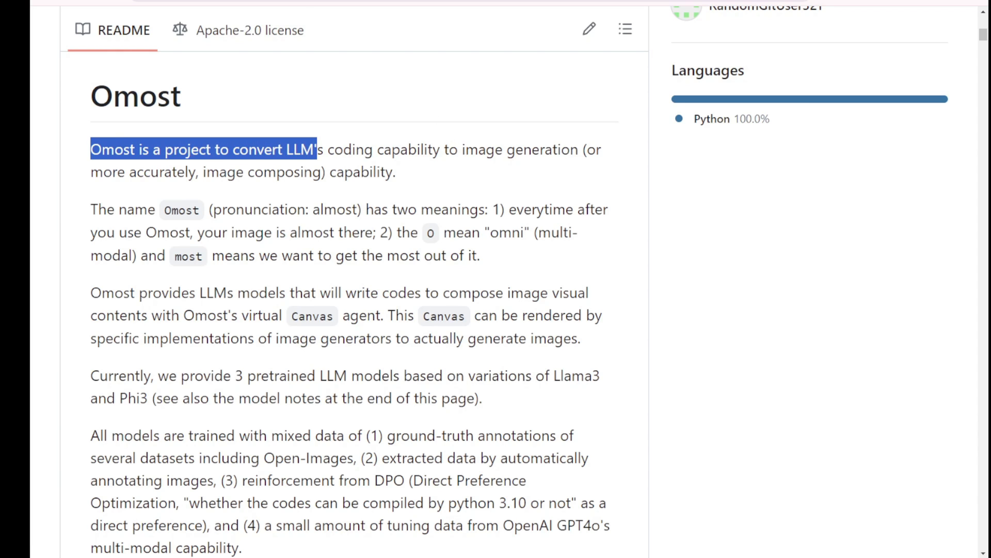
click(321, 106)
scroll(325, 154, up, 15)
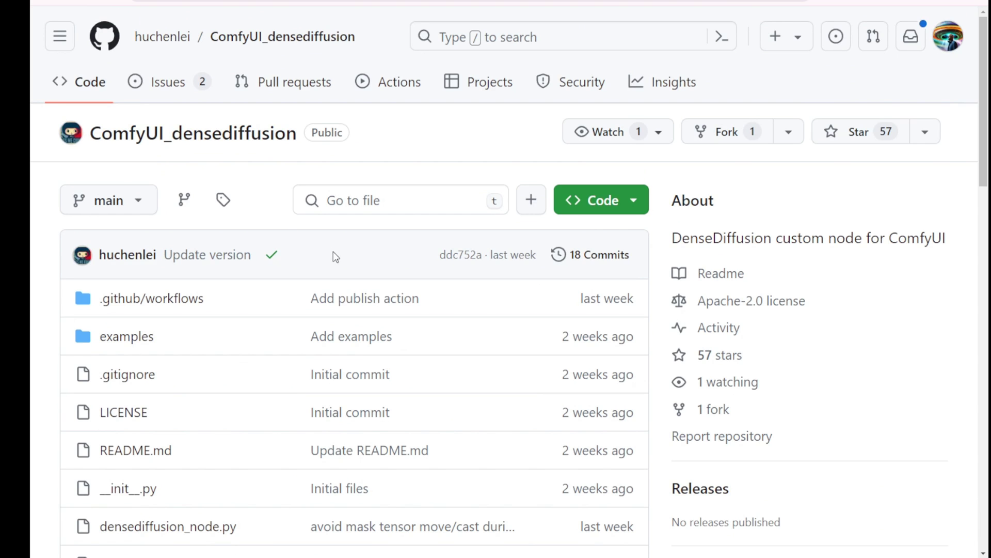
scroll(336, 257, down, 8)
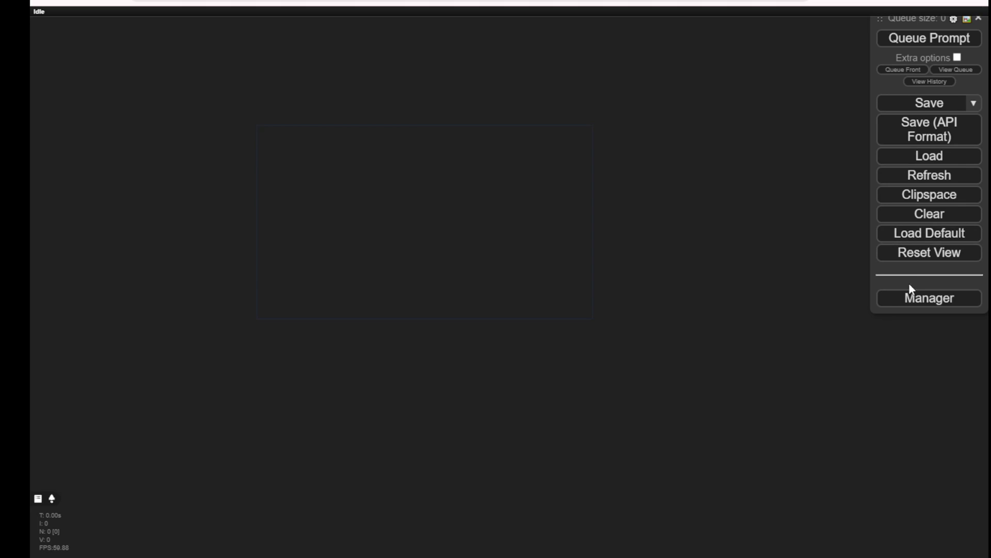
Search the Custom Nodes Manager for densediffusion to confirm it is installed, then close it.
click(908, 300)
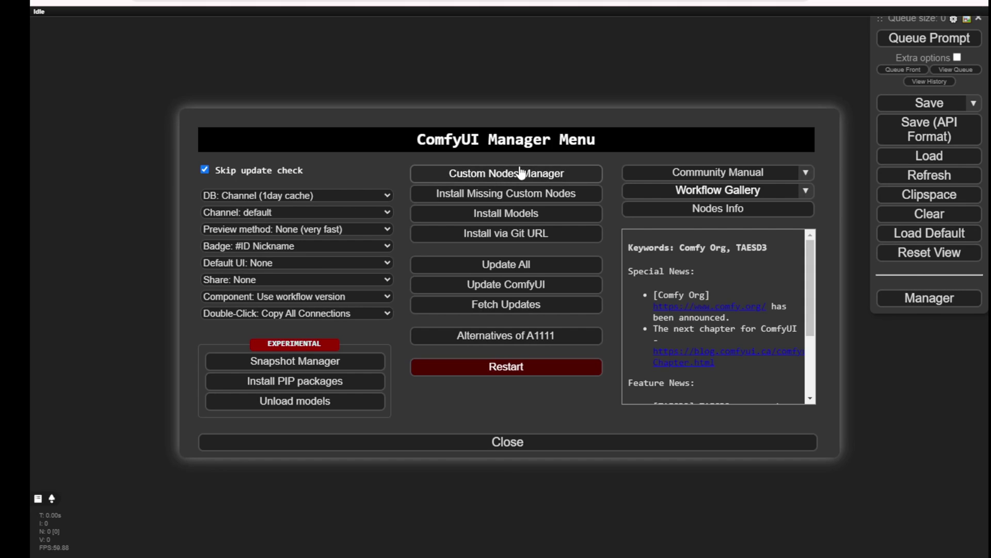
click(480, 173)
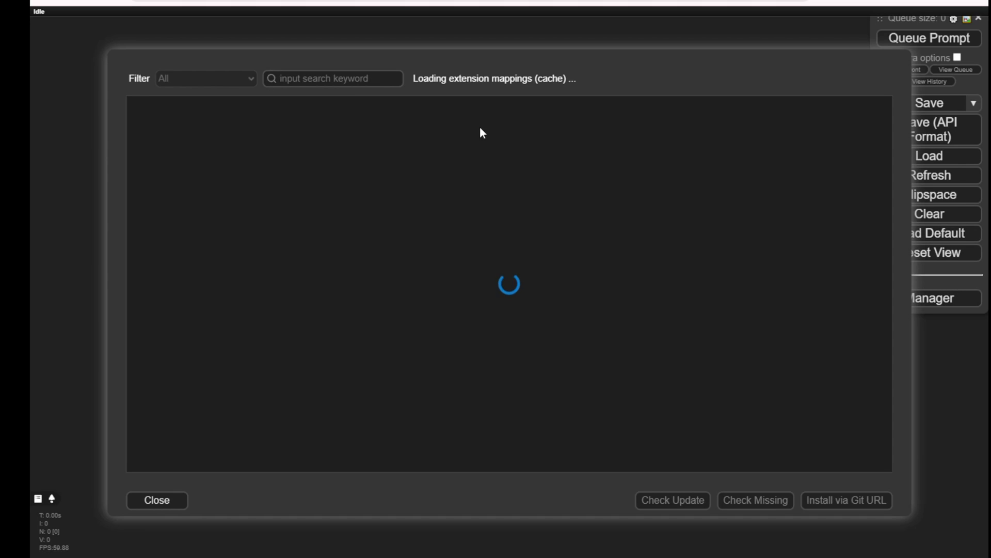
click(346, 81)
text(densediffusion)
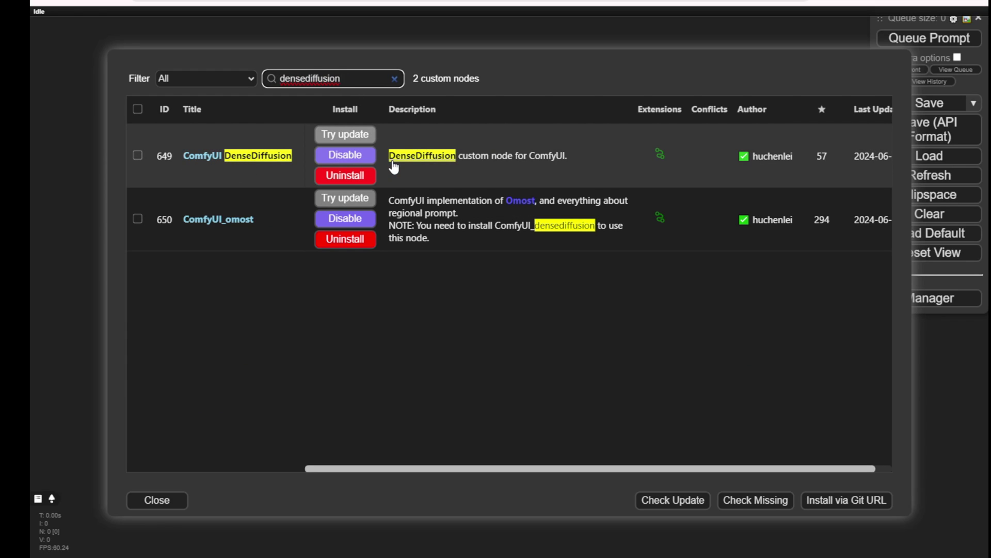
key(Escape)
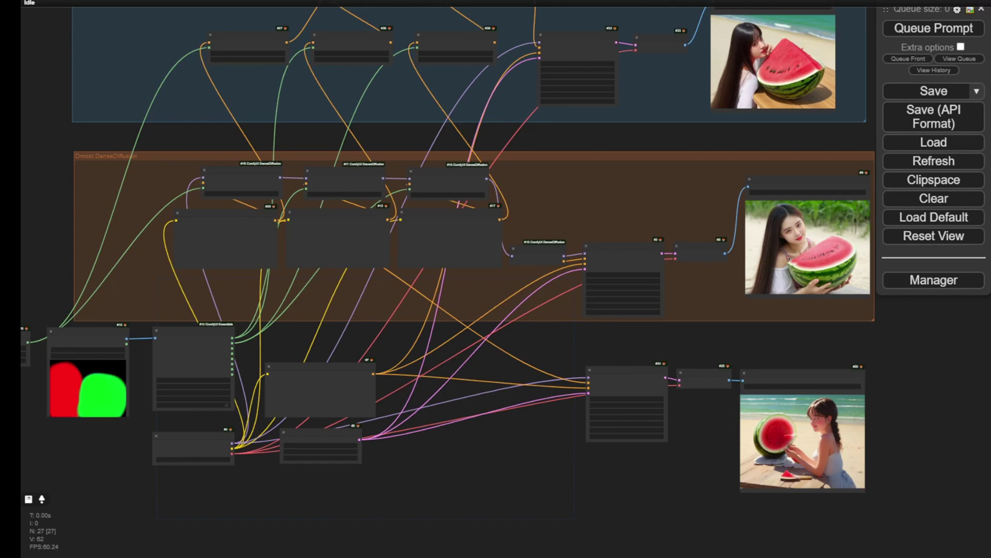
Open the examples folder and select the densediffusion_compare.json workflow file.
scroll(445, 412, up, 3)
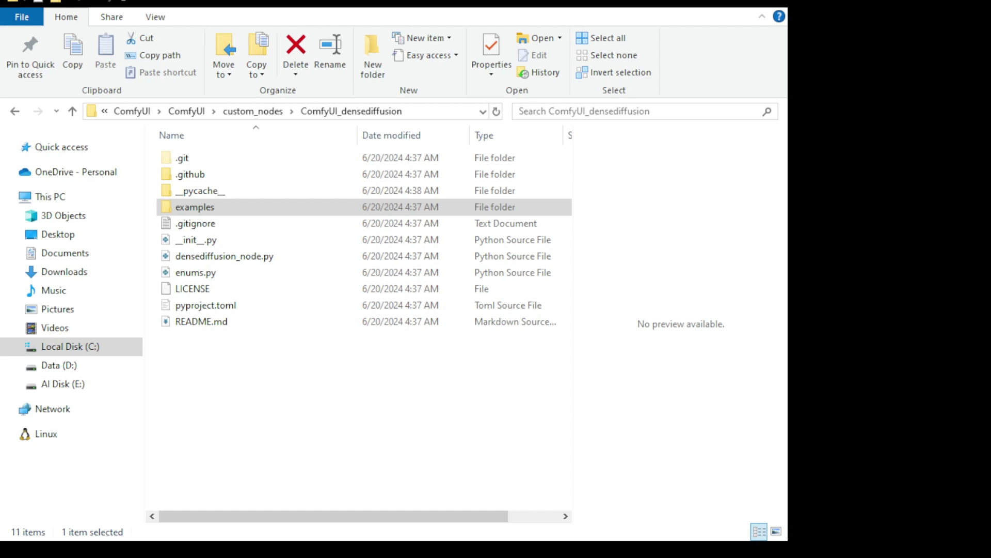
double_click(237, 207)
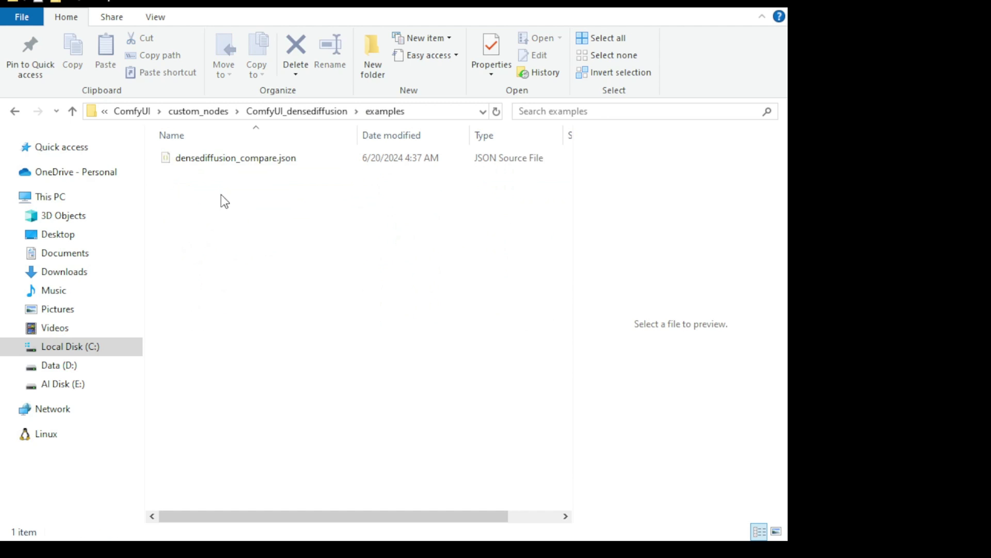
click(210, 159)
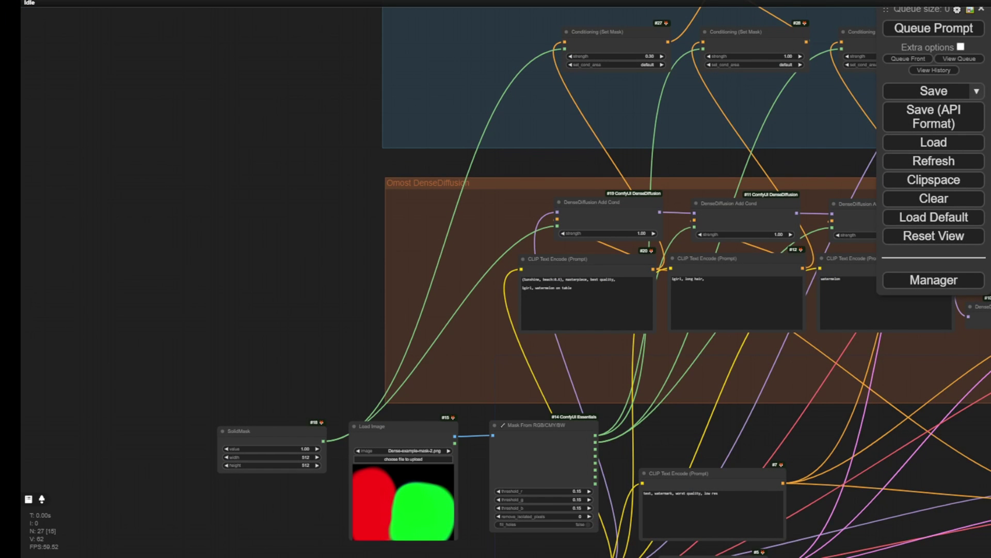
Widen the Load Checkpoint node so the full model name is visible.
scroll(262, 164, down, 6)
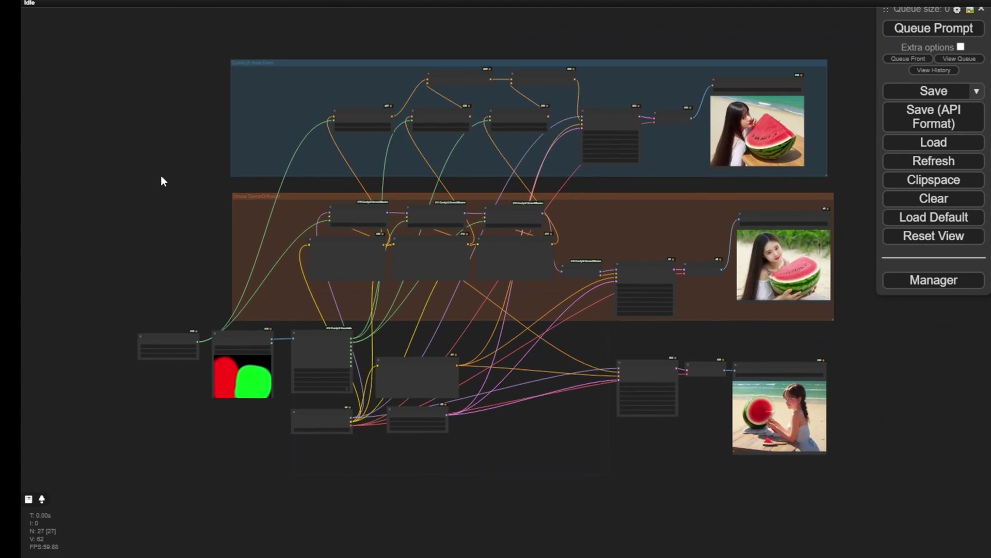
drag(160, 177, 153, 177)
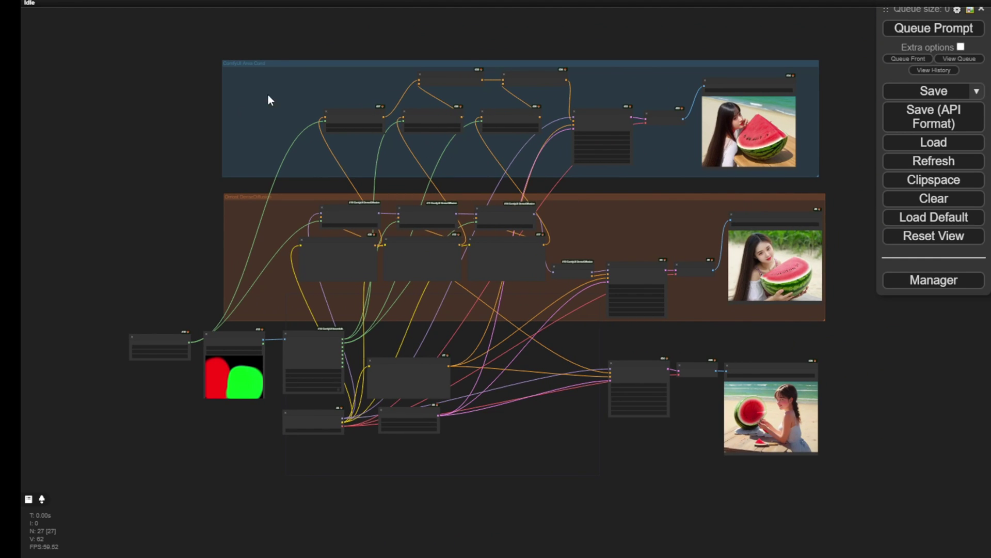
scroll(334, 442, up, 8)
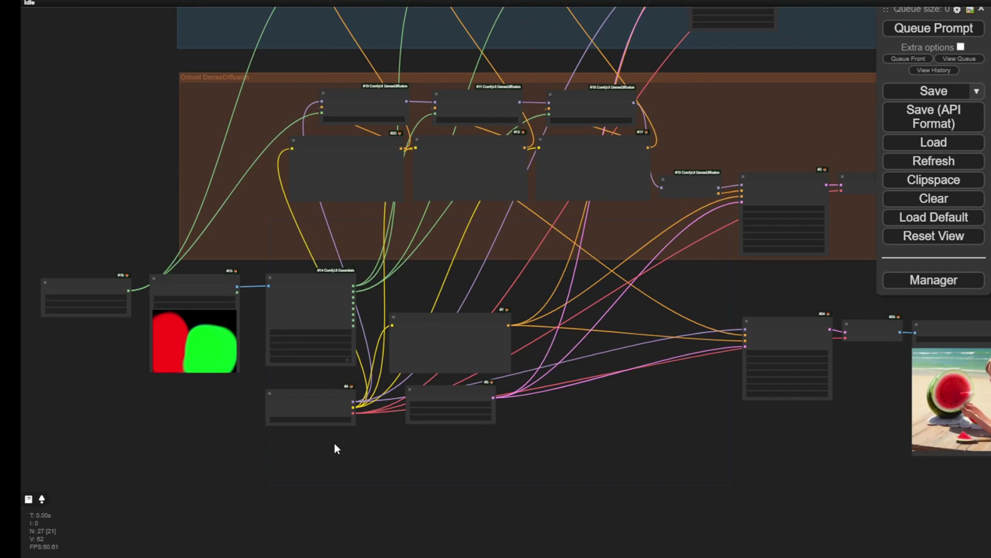
scroll(333, 442, up, 4)
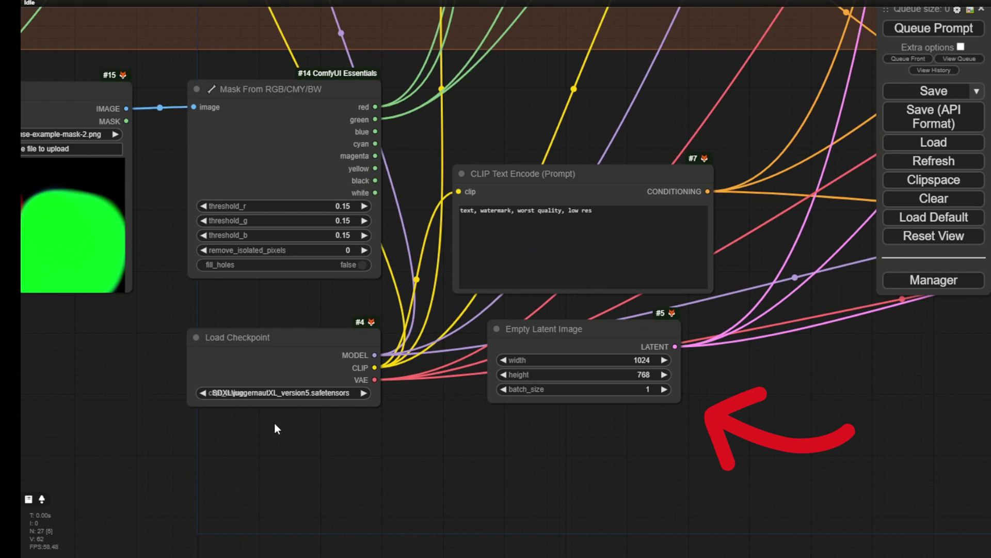
drag(380, 405, 452, 398)
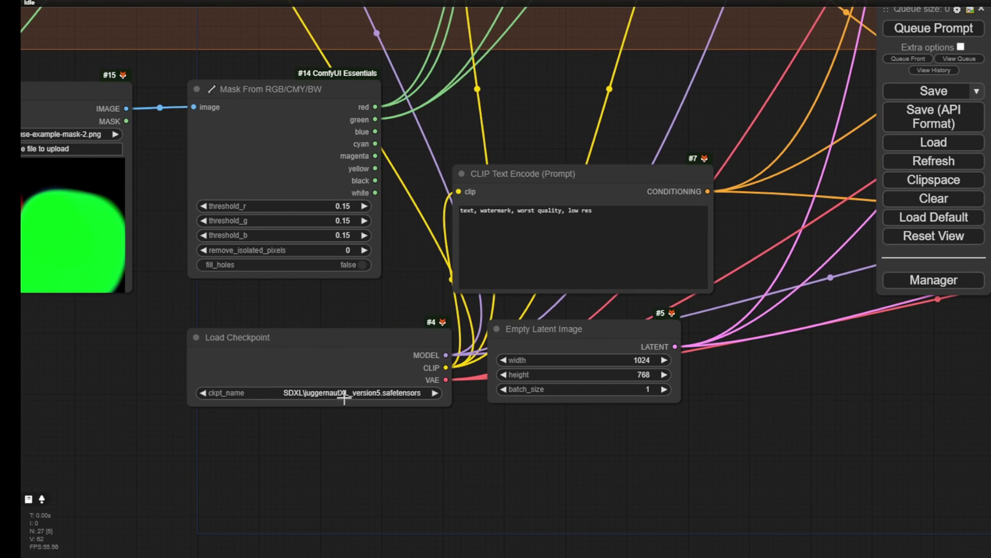
Move KSampler, VAE Decode and Save Image together to the left.
scroll(436, 389, down, 5)
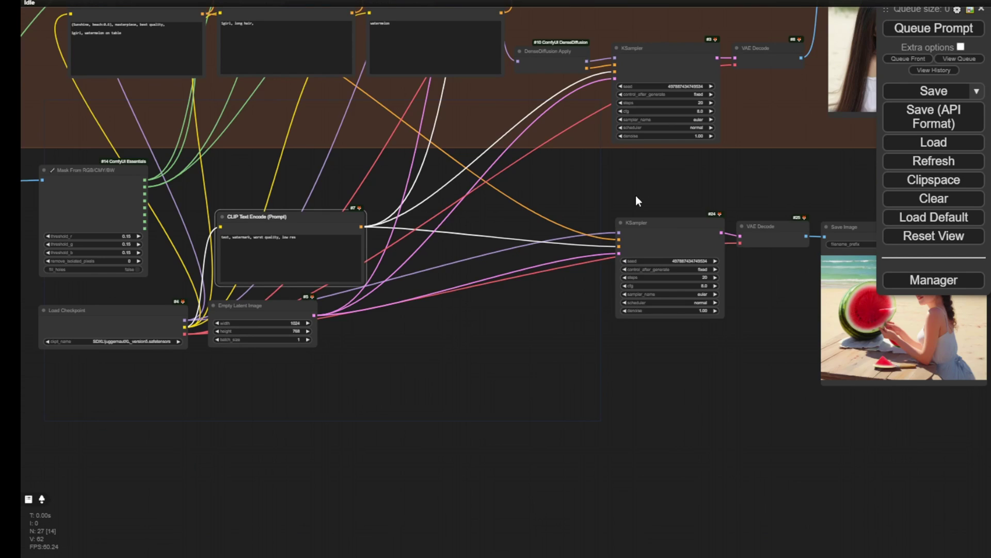
drag(636, 195, 886, 404)
drag(847, 227, 630, 224)
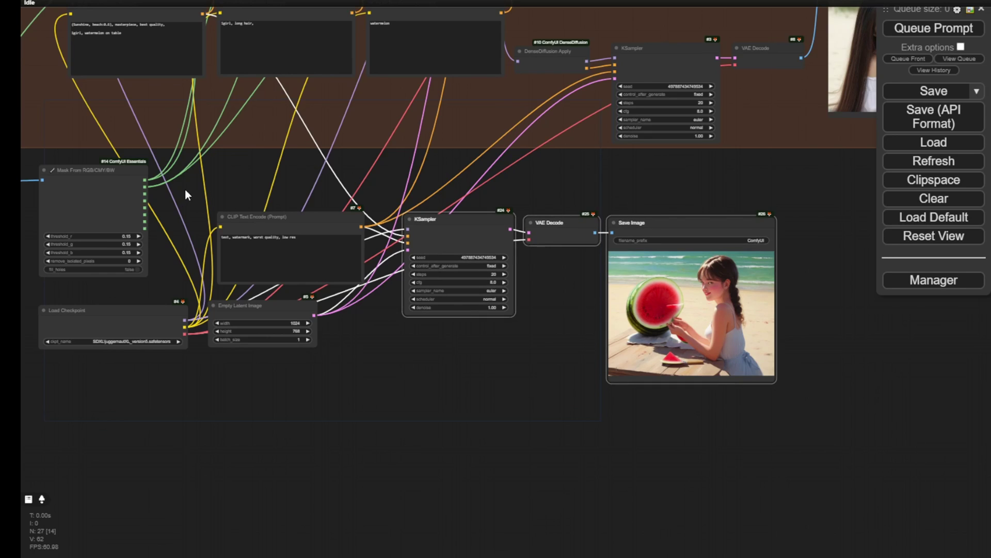
Tidy the bottom group by nudging Empty Latent Image and CLIP Text Encode into place.
drag(187, 194, 803, 407)
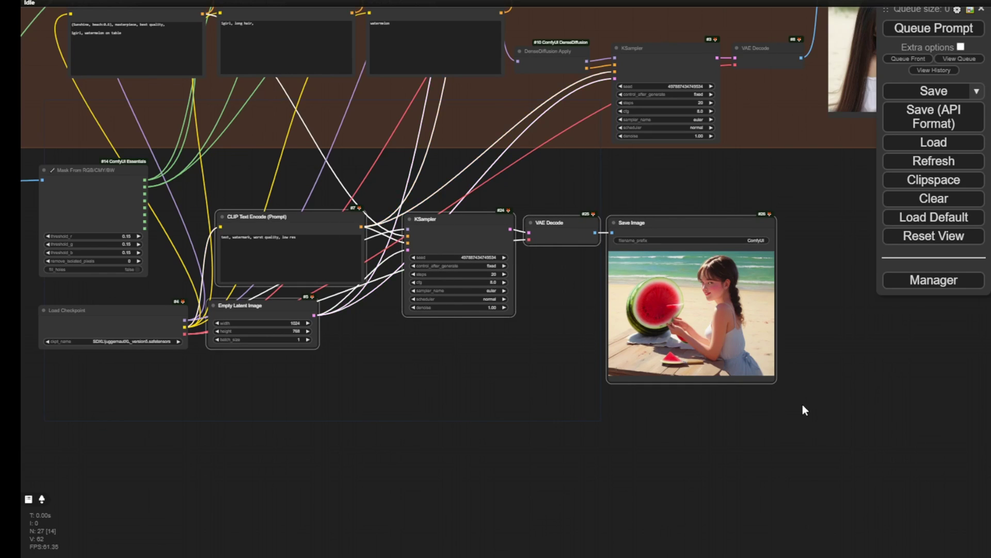
click(491, 356)
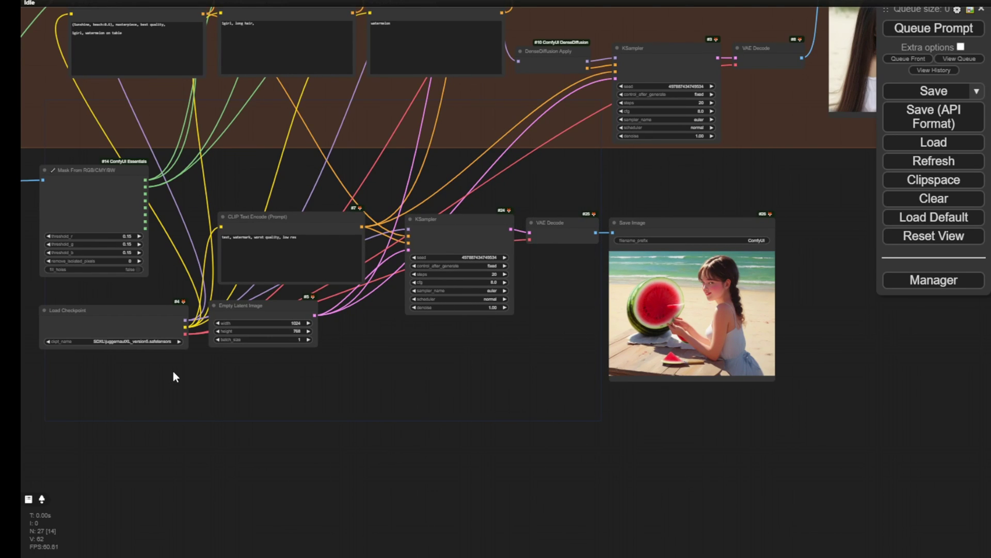
scroll(172, 371, up, 3)
drag(173, 370, 244, 332)
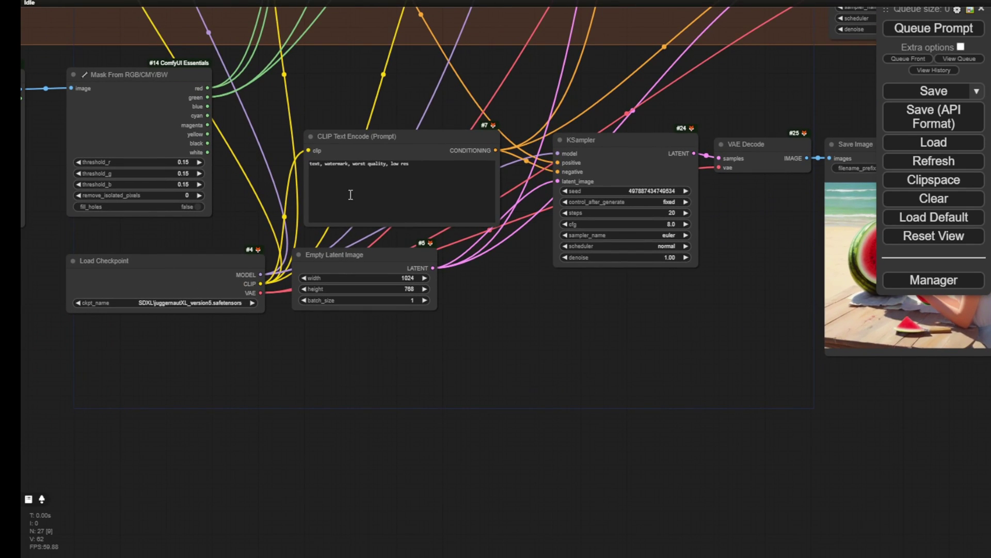
drag(344, 258, 358, 269)
drag(375, 148, 366, 151)
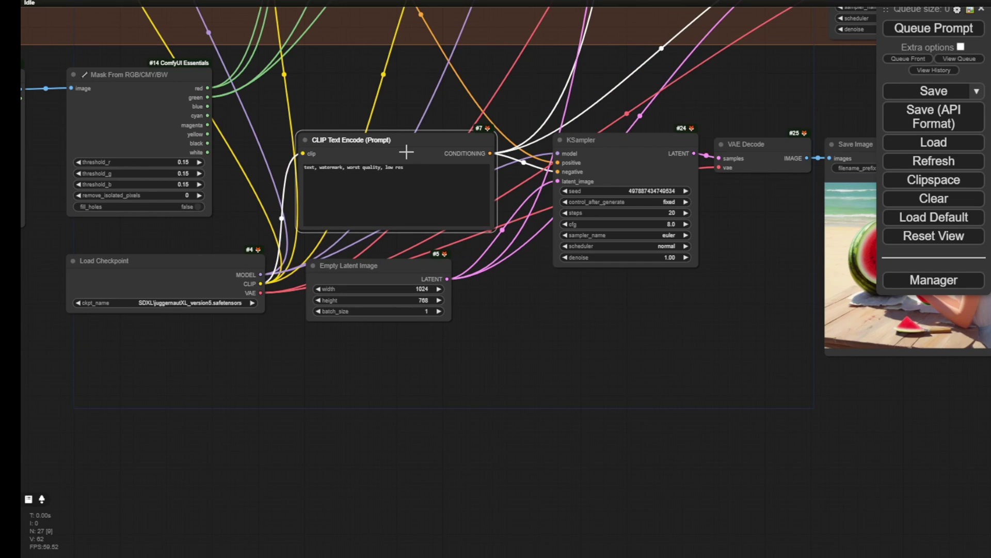
Delete the Save Image node and attach a new Preview Image node to VAE Decode's IMAGE output.
scroll(407, 152, right, 5)
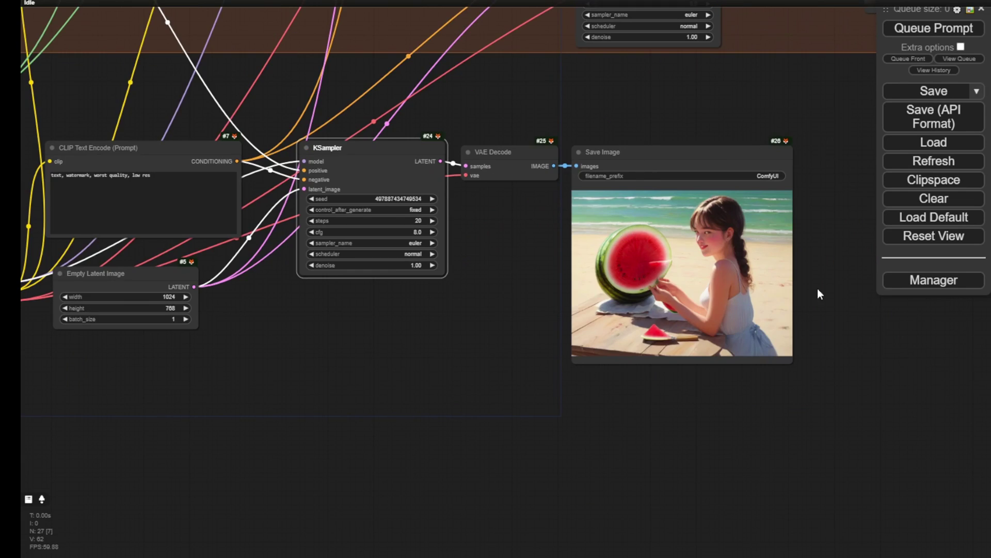
drag(626, 155, 669, 156)
key(Delete)
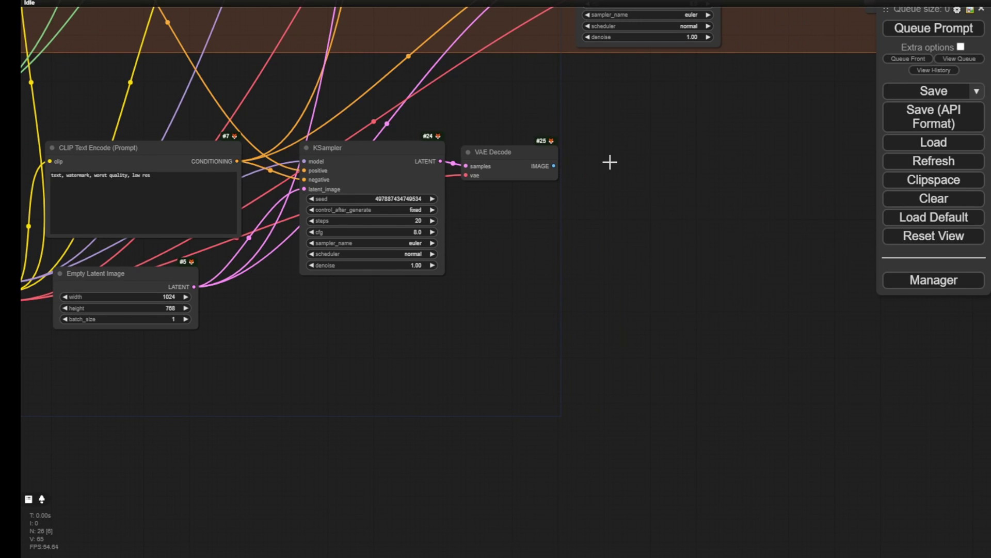
drag(553, 166, 634, 161)
click(655, 263)
scroll(590, 115, down, 4)
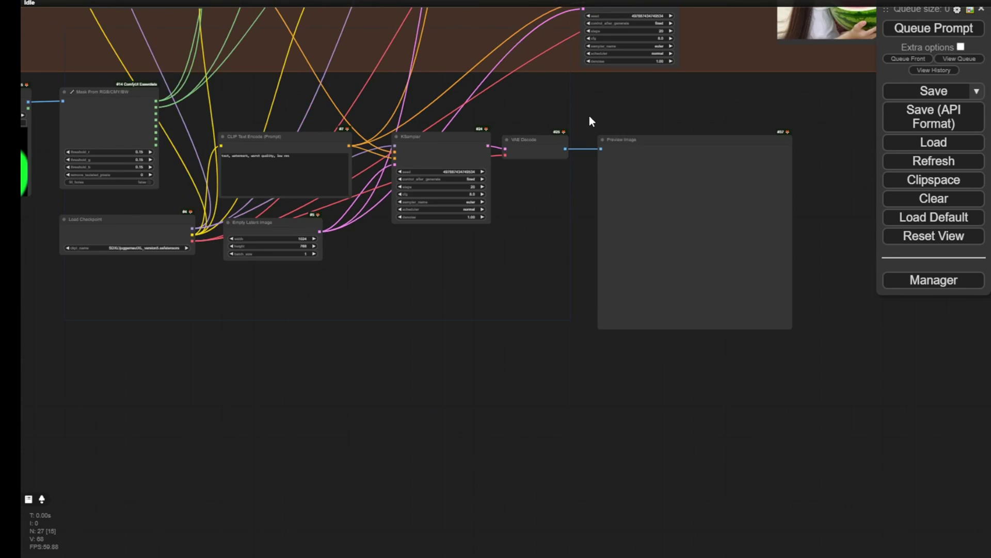
drag(584, 120, 783, 387)
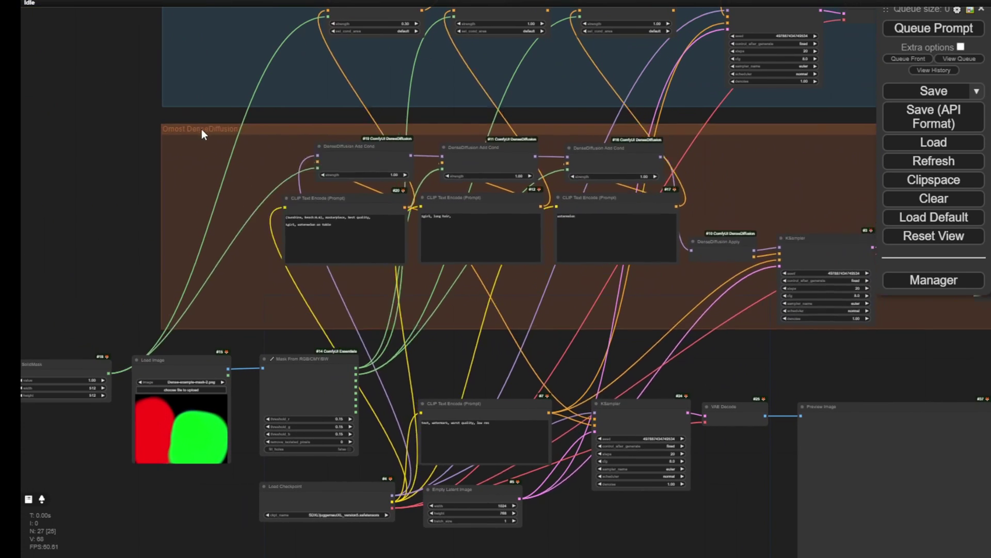
Review the DenseDiffusion prompts, highlighting '1girl' in the first prompt.
scroll(219, 194, up, 4)
scroll(279, 205, up, 3)
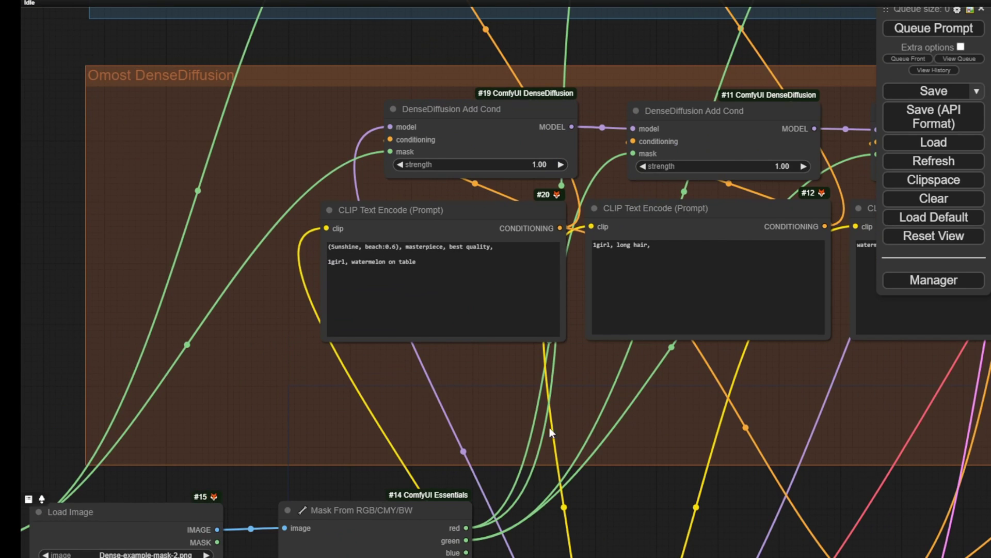
drag(587, 415, 348, 401)
scroll(485, 369, down, 2)
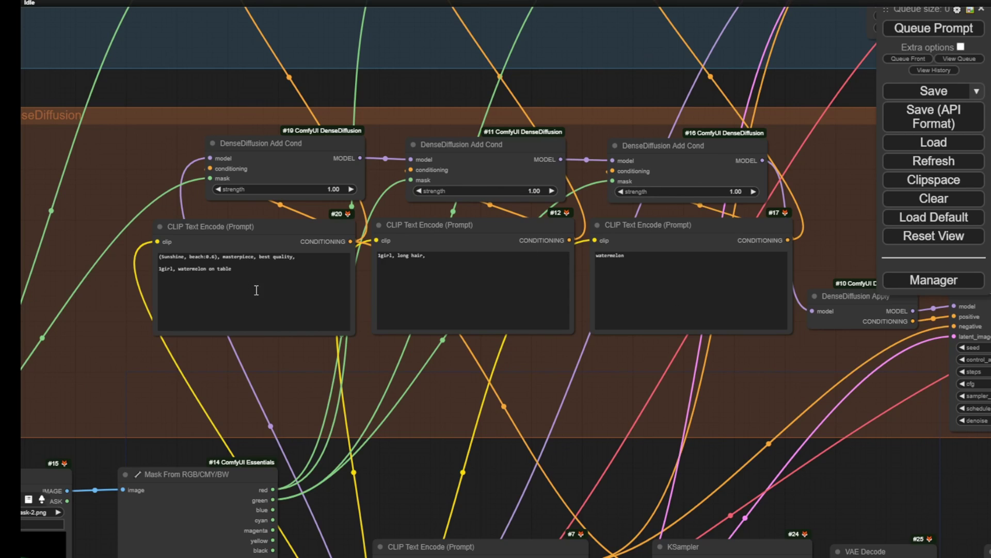
scroll(209, 248, up, 3)
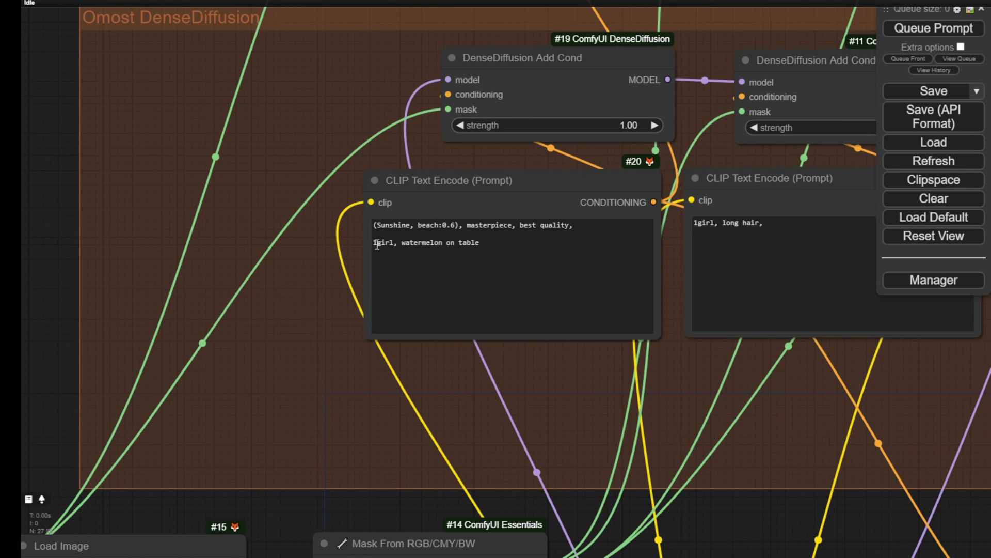
drag(376, 244, 458, 243)
click(490, 243)
scroll(718, 394, down, 2)
drag(707, 414, 347, 434)
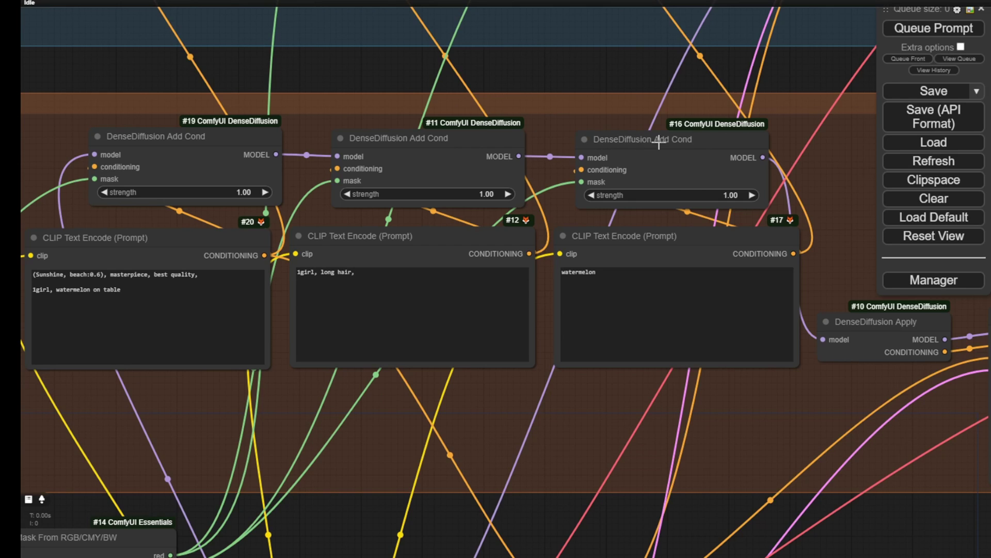
Point out the third DenseDiffusion Add Cond node and select the middle node #11.
drag(680, 143, 693, 141)
scroll(329, 429, up, 6)
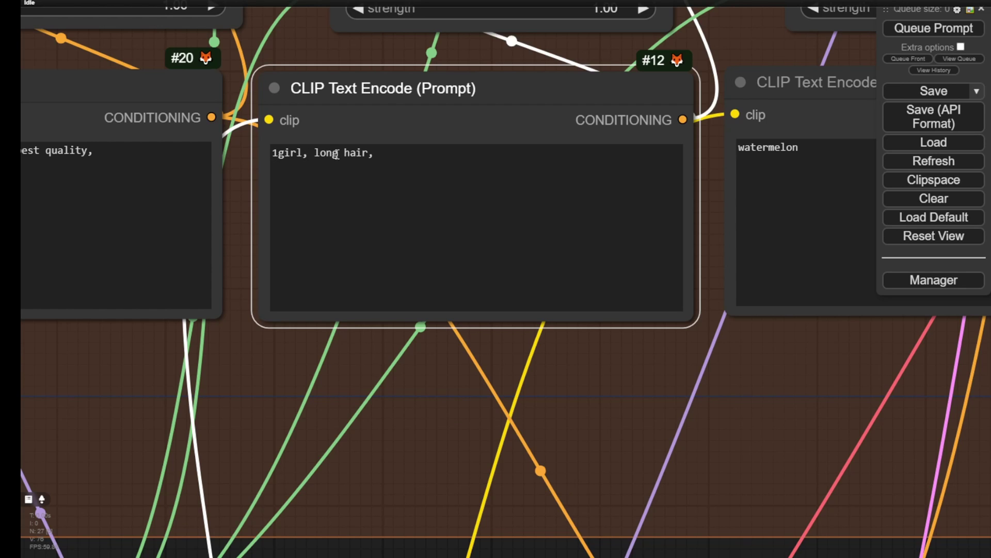
scroll(354, 137, down, 6)
drag(397, 315, 409, 397)
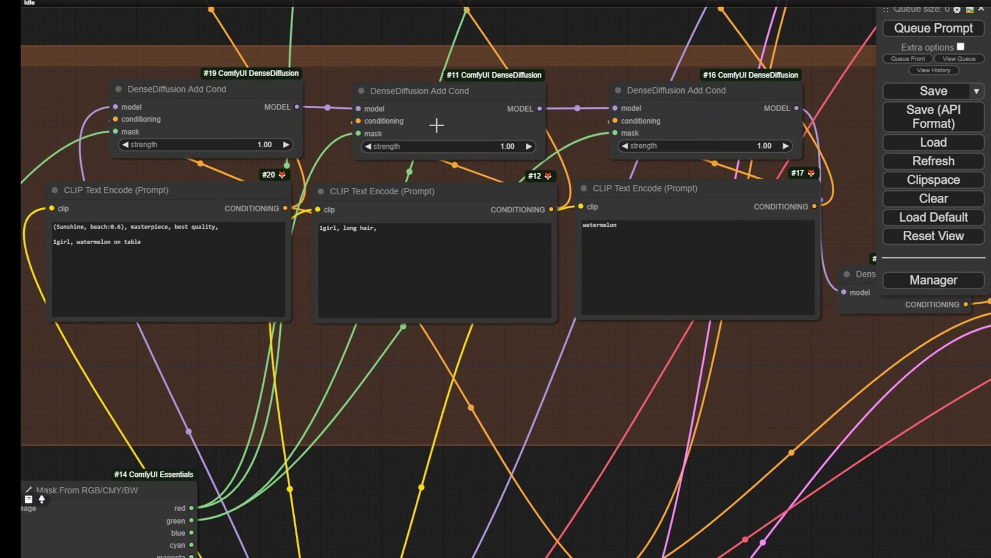
click(460, 87)
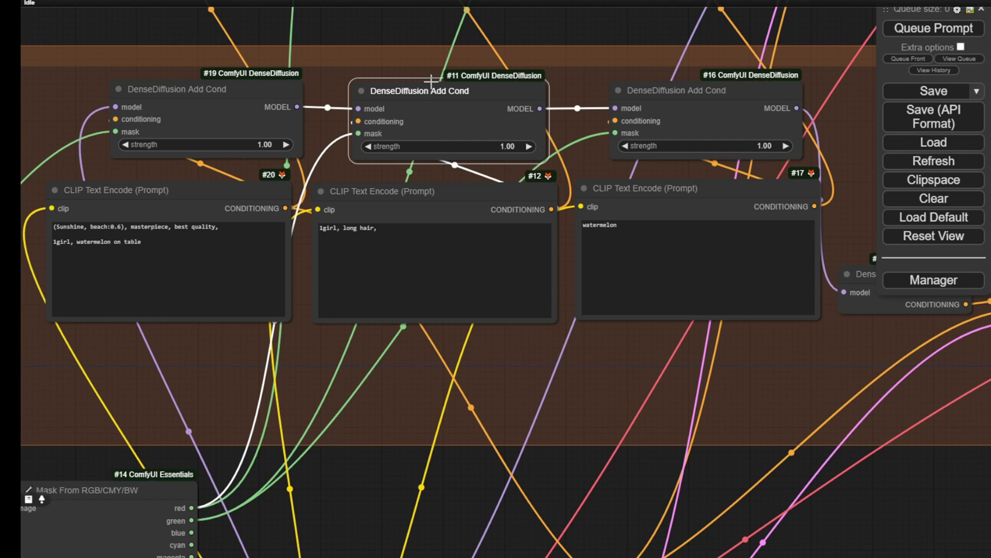
drag(422, 27, 433, 123)
scroll(334, 281, up, 2)
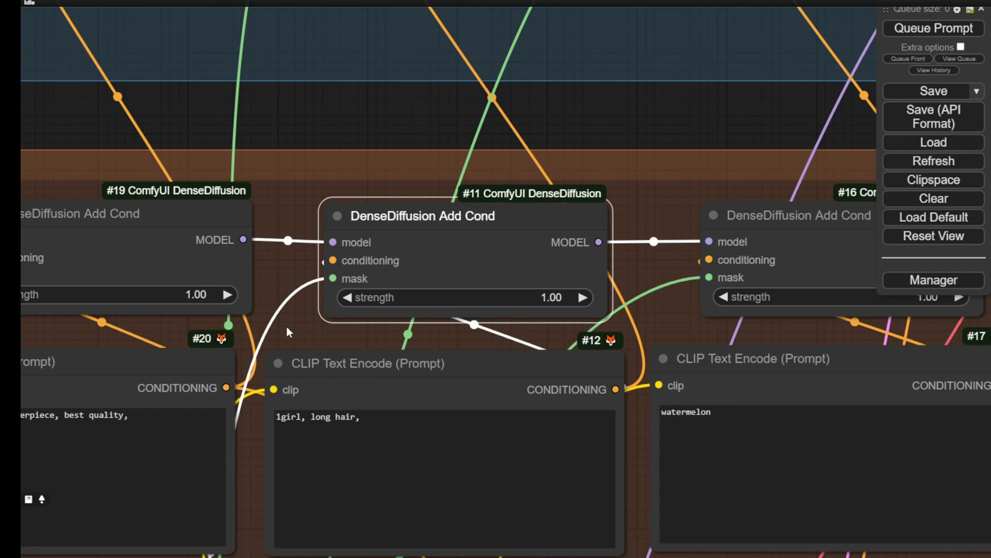
scroll(301, 330, down, 2)
drag(302, 331, 371, 130)
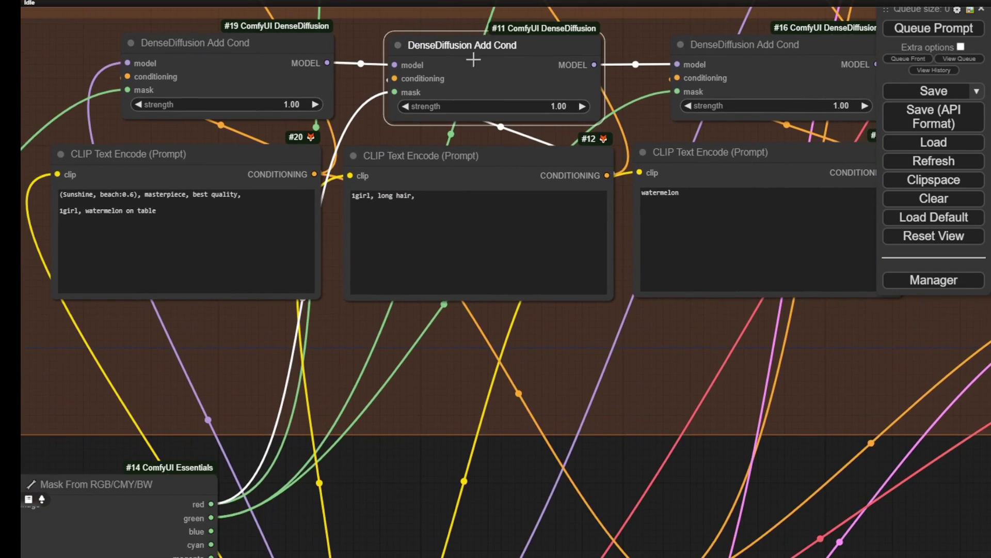
Drag node #11 down beside the Mask From RGB/CMY/BW node and its Load Image mask.
drag(483, 61, 524, 488)
drag(372, 450, 380, 318)
scroll(401, 321, up, 5)
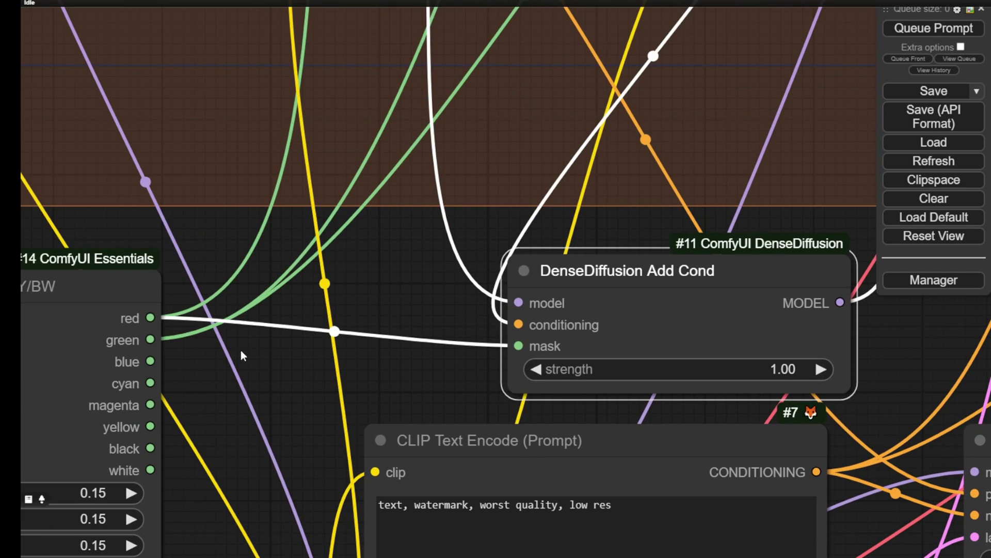
drag(237, 352, 452, 352)
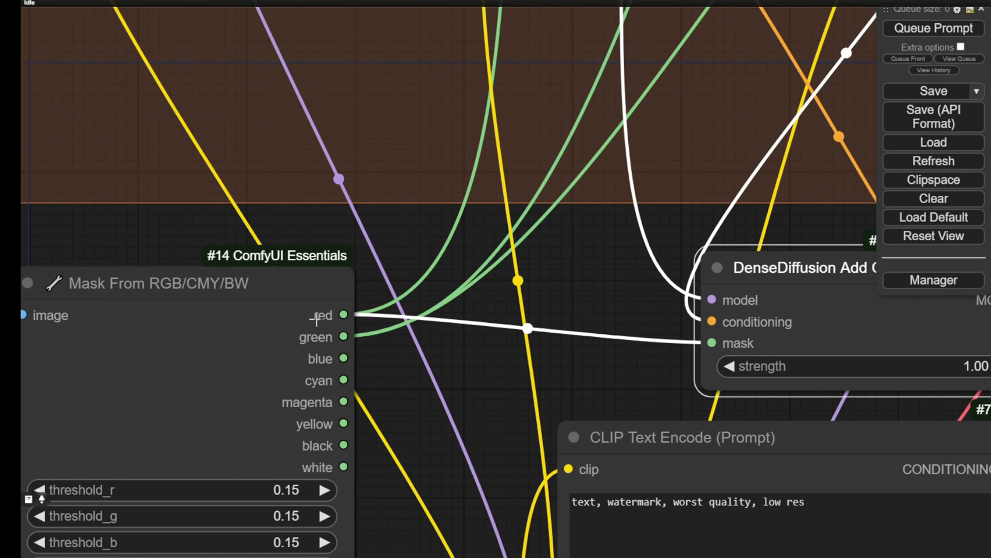
scroll(318, 321, down, 3)
drag(161, 238, 388, 324)
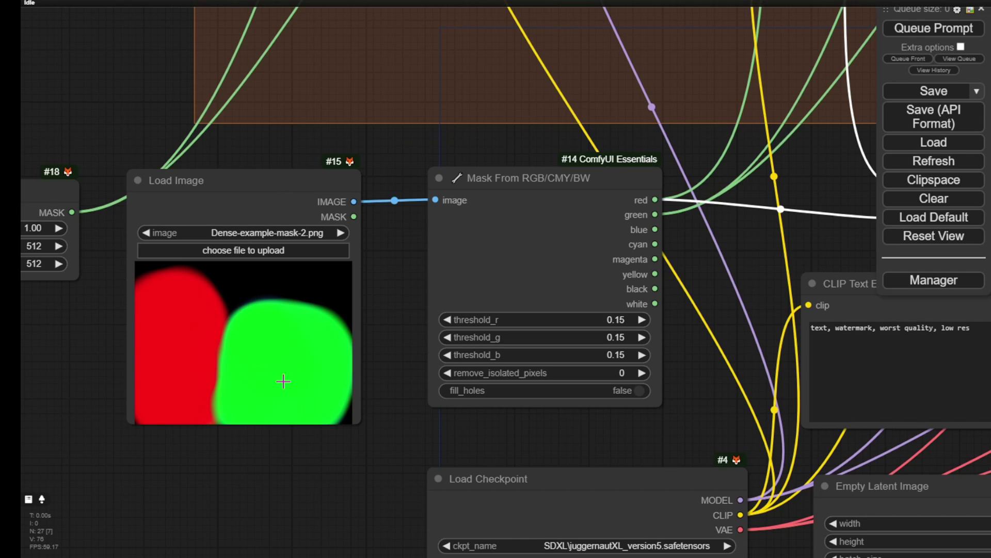
Drag node #11 back up into the row beside nodes #19 and #16.
drag(738, 269, 357, 390)
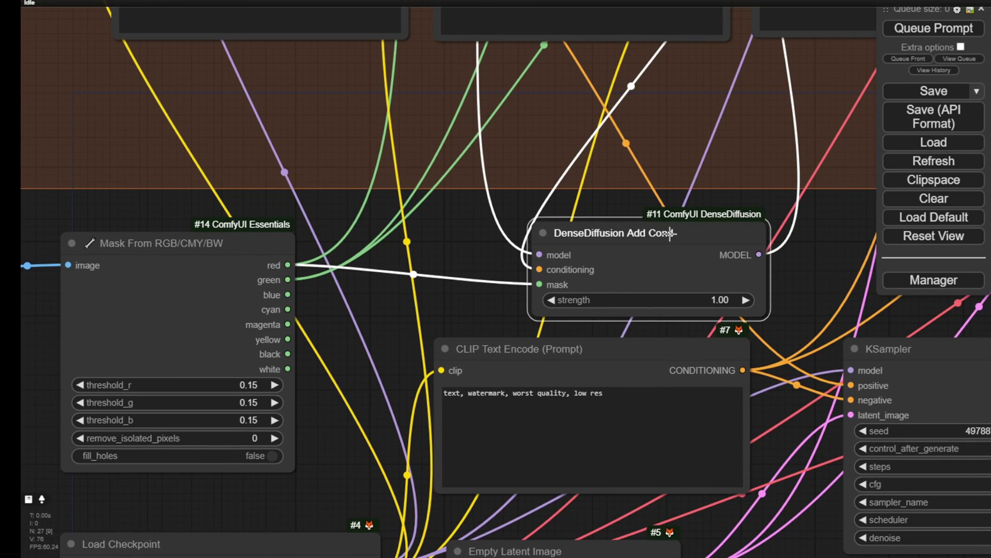
drag(669, 234, 451, 186)
scroll(473, 199, up, 2)
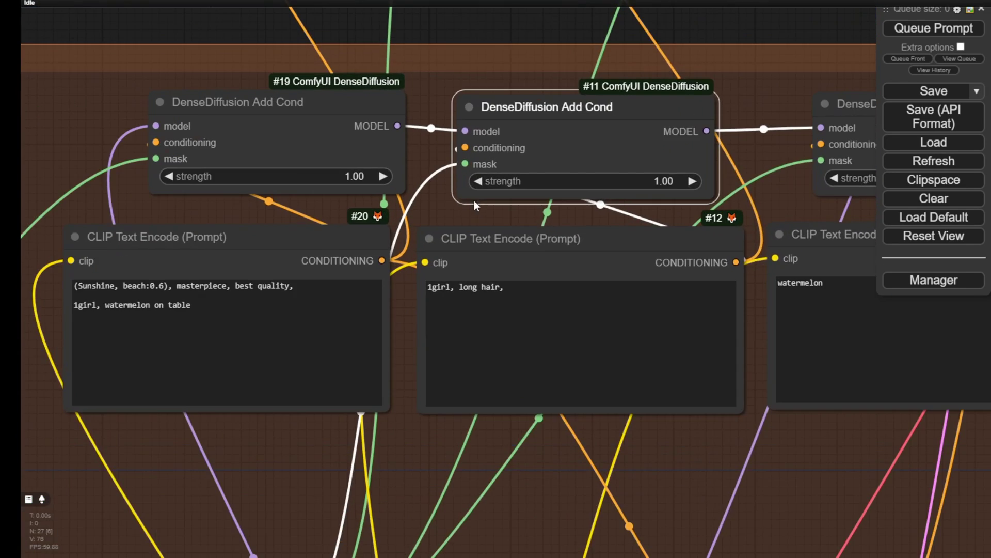
scroll(475, 272, up, 3)
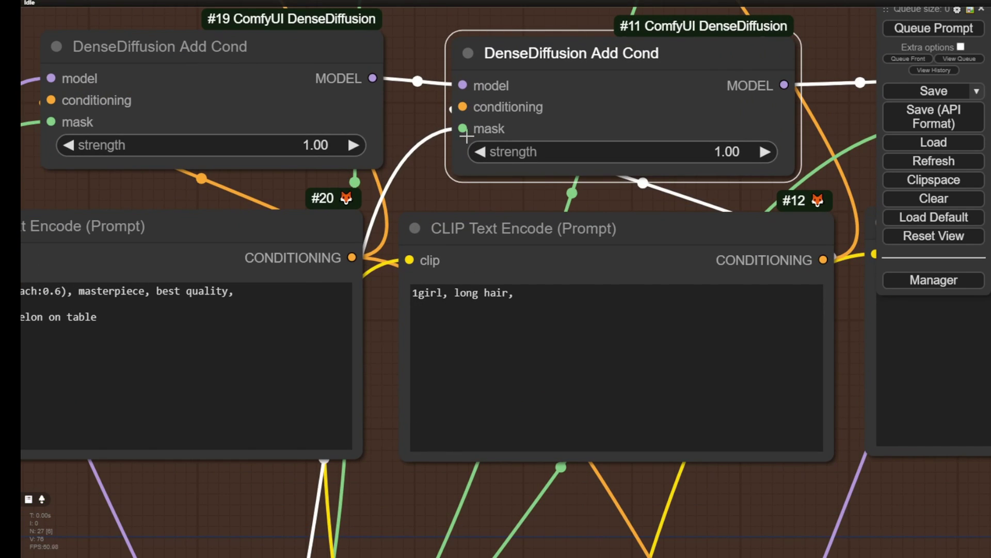
scroll(522, 191, down, 5)
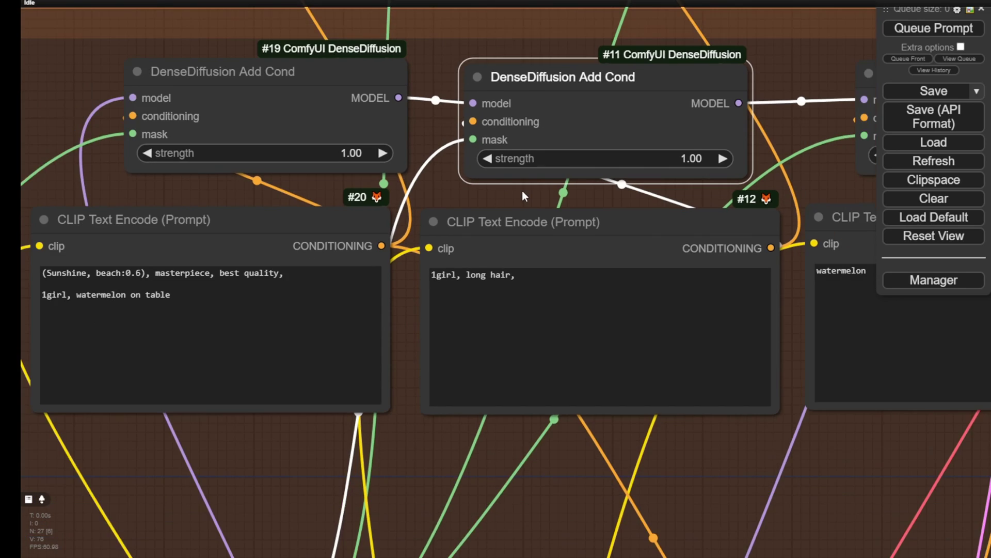
drag(720, 177, 384, 189)
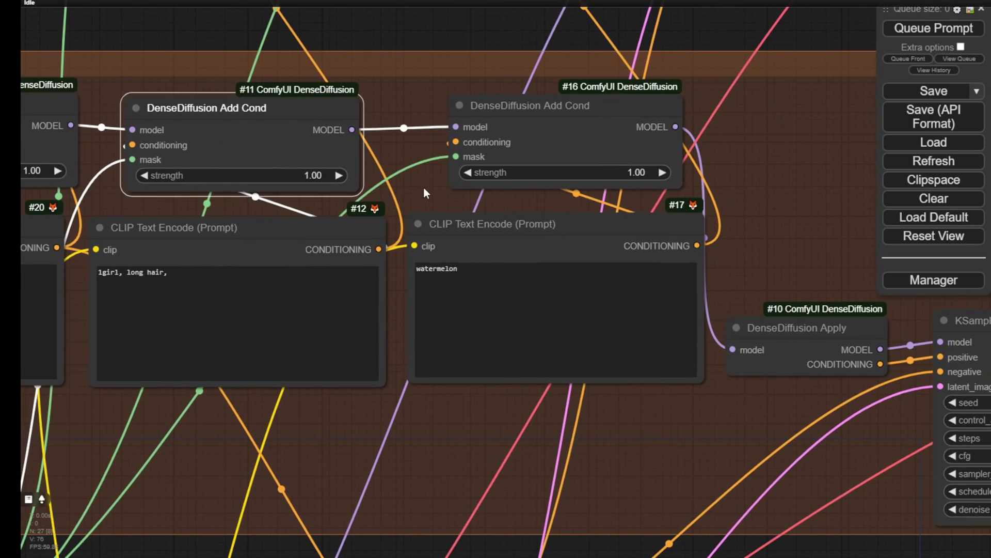
Select Add Cond node #16 and click into node #17's watermelon prompt, then view the whole group.
click(577, 116)
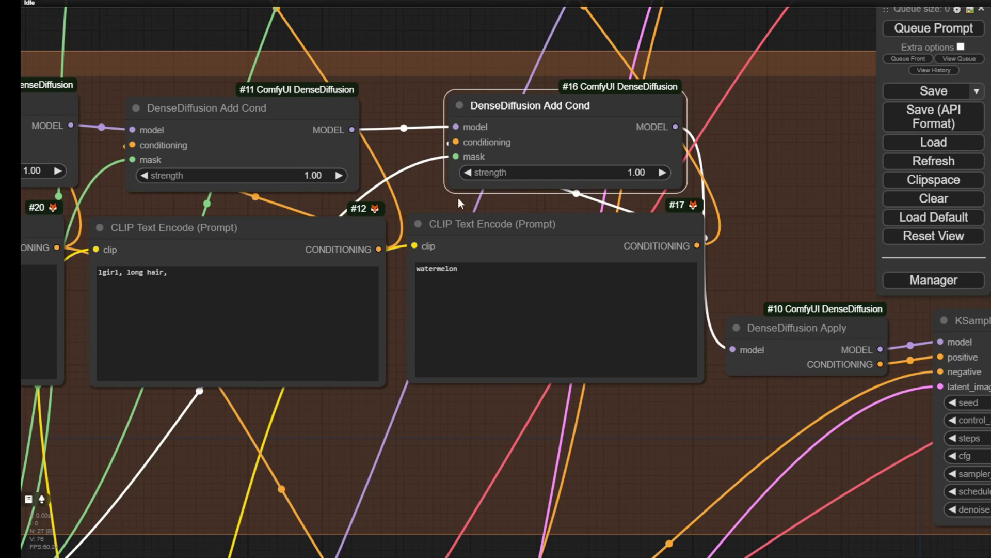
click(424, 268)
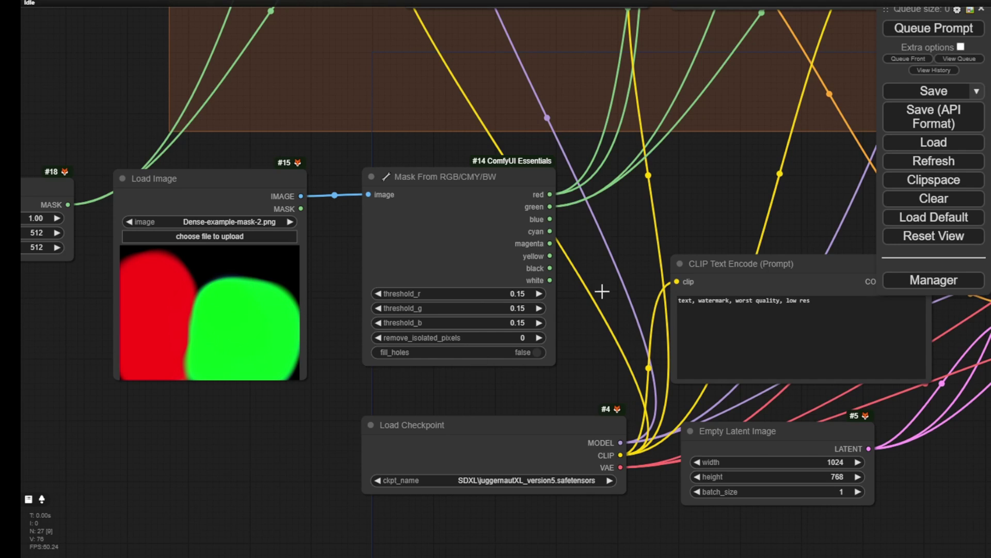
scroll(615, 280, down, 4)
drag(791, 202, 666, 304)
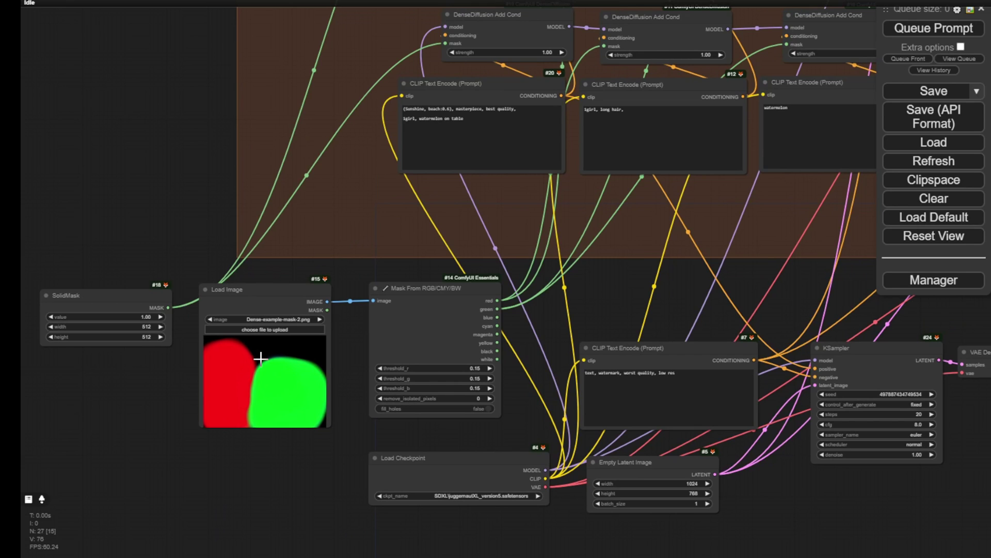
scroll(261, 358, up, 6)
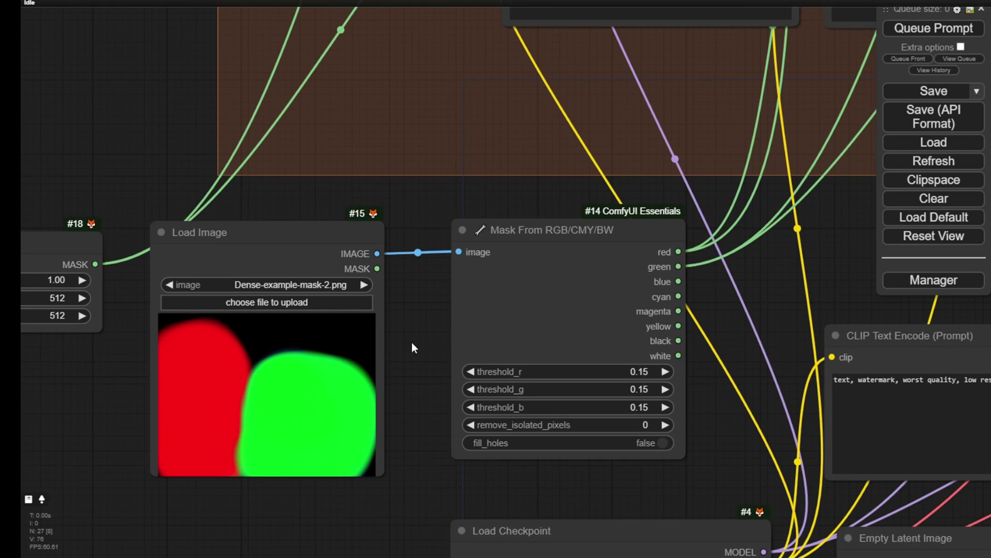
drag(414, 342, 414, 269)
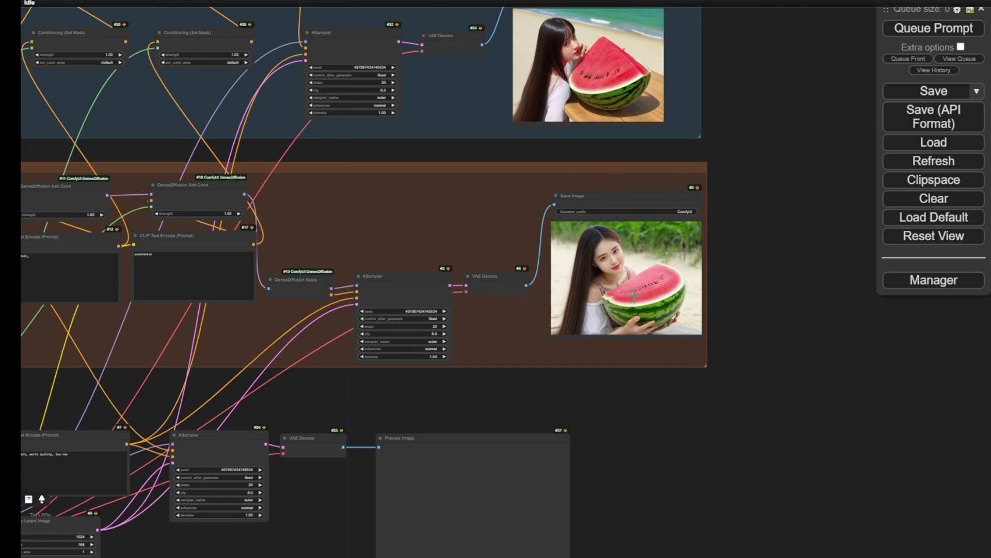
Attach a Preview Image node to VAE Decode's IMAGE output and delete Save Image node #9.
scroll(666, 287, up, 3)
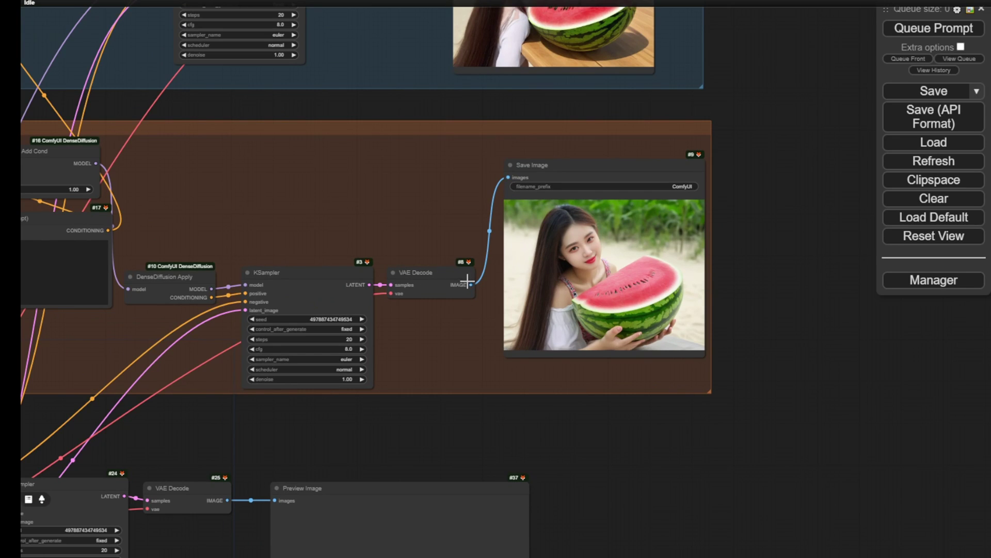
drag(470, 285, 472, 198)
click(486, 284)
click(630, 165)
key(Delete)
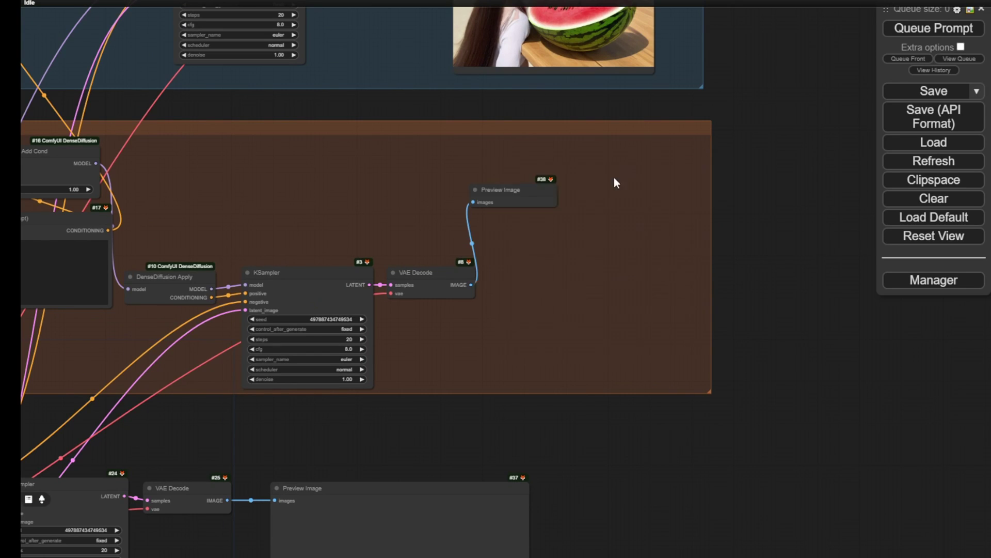
scroll(797, 372, up, 10)
double_click(744, 101)
Dismiss the node search and pan over the Conditioning Set Mask chains.
click(812, 426)
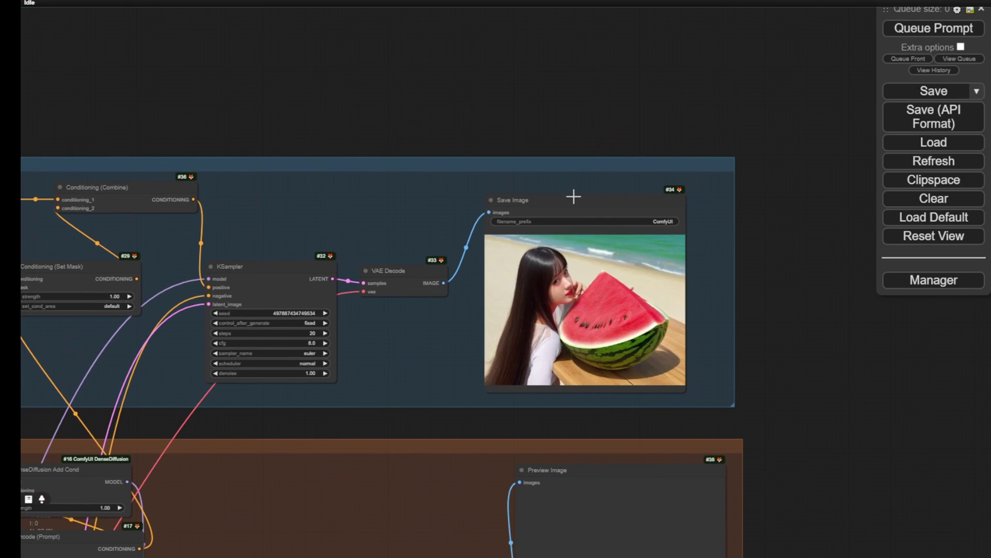
drag(339, 163, 580, 150)
drag(464, 83, 763, 57)
scroll(388, 144, down, 3)
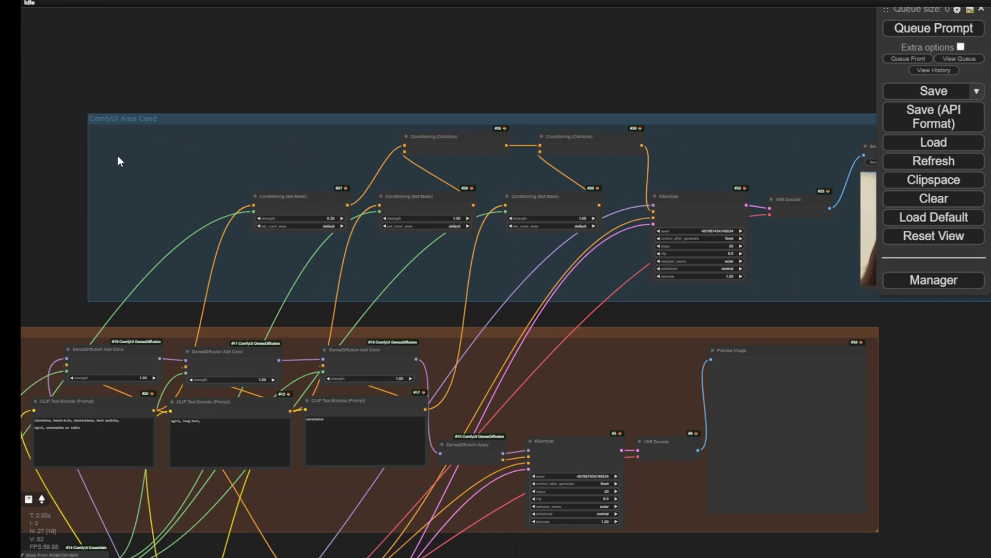
scroll(142, 144, up, 6)
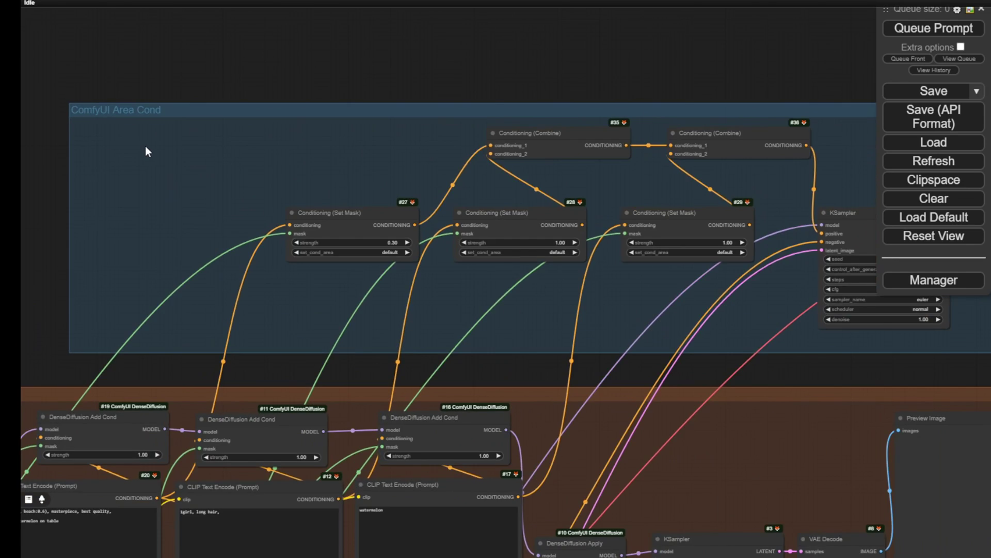
scroll(561, 414, up, 3)
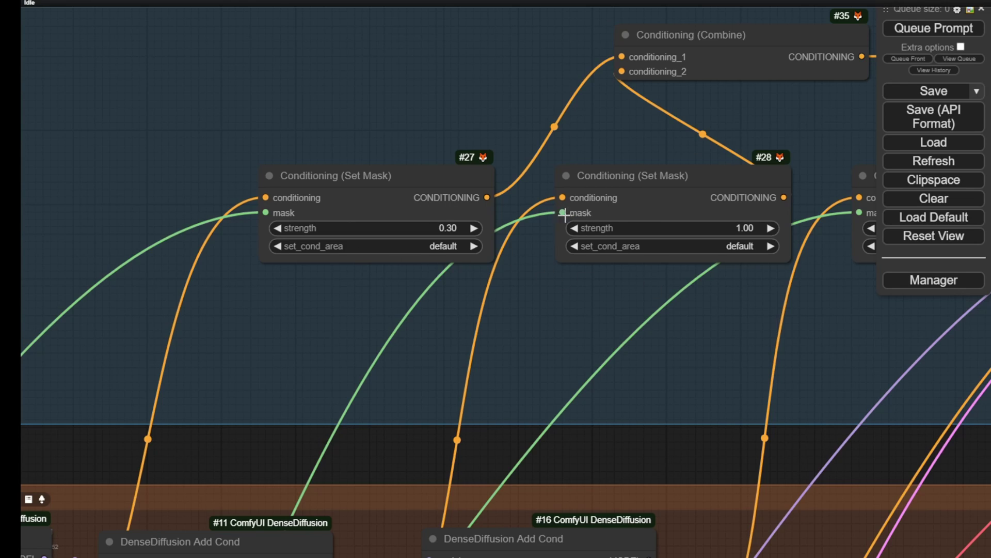
Reconnect the combined conditioning to KSampler #32's positive input beside the Combine nodes.
drag(692, 312, 521, 267)
scroll(730, 231, down, 2)
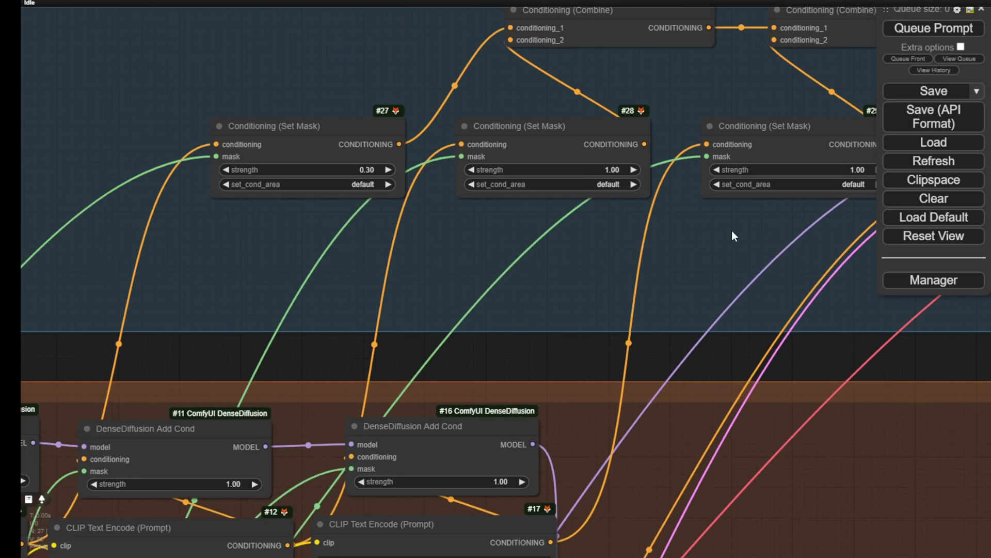
drag(729, 231, 527, 349)
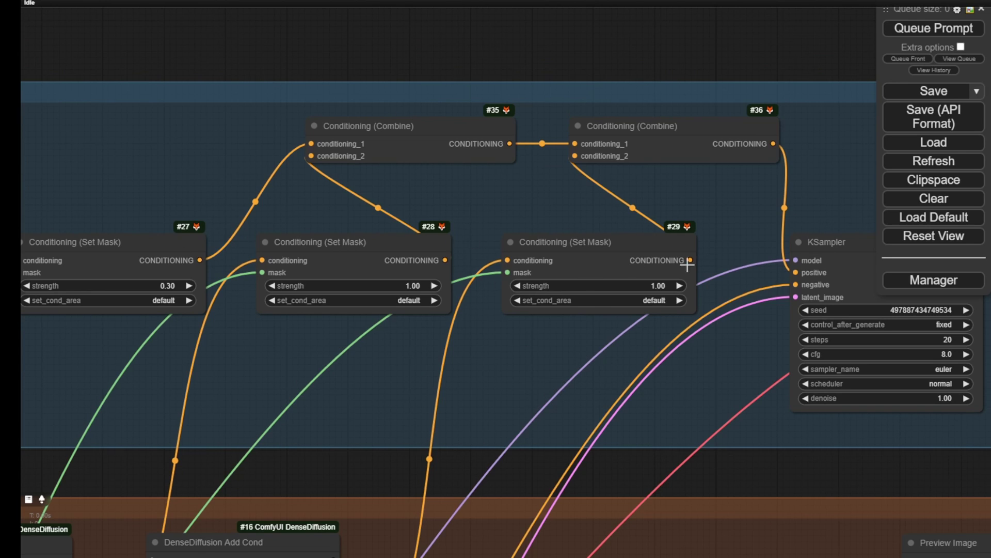
drag(749, 347, 628, 327)
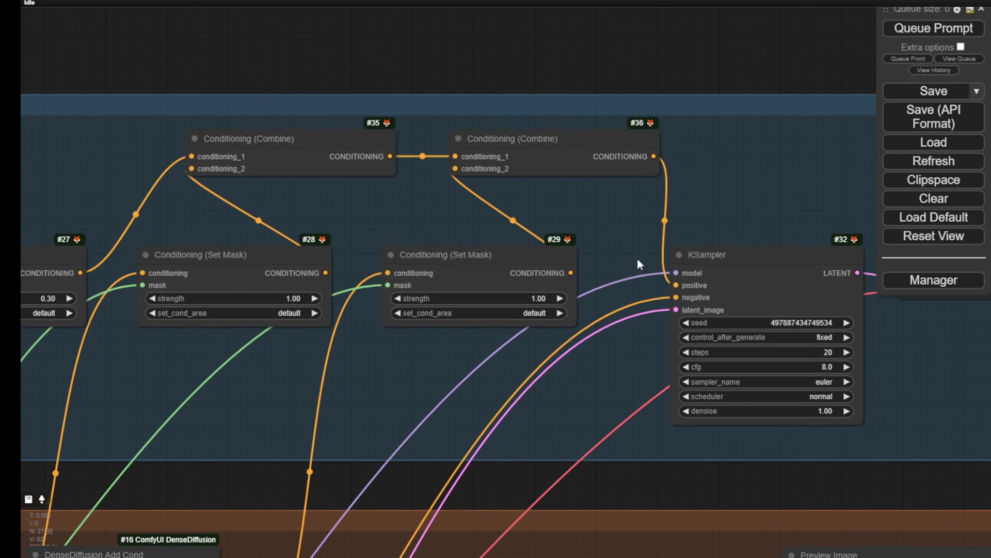
mouse_move(676, 282)
mouse_down()
mouse_move(664, 232)
mouse_move(677, 285)
mouse_up()
drag(726, 213, 668, 166)
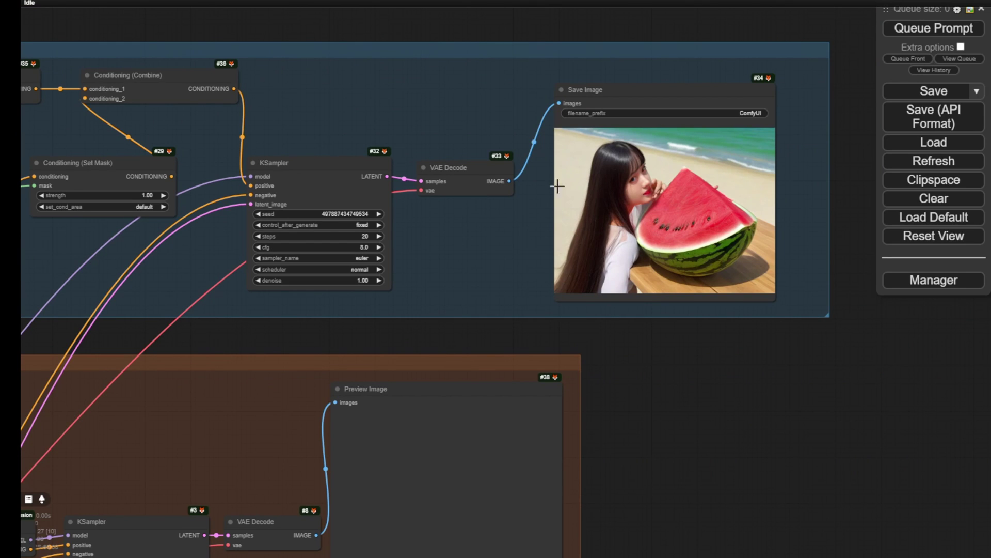
Swap the Area Cond group's Save Image for a Preview Image node fed by VAE Decode.
drag(513, 181, 517, 124)
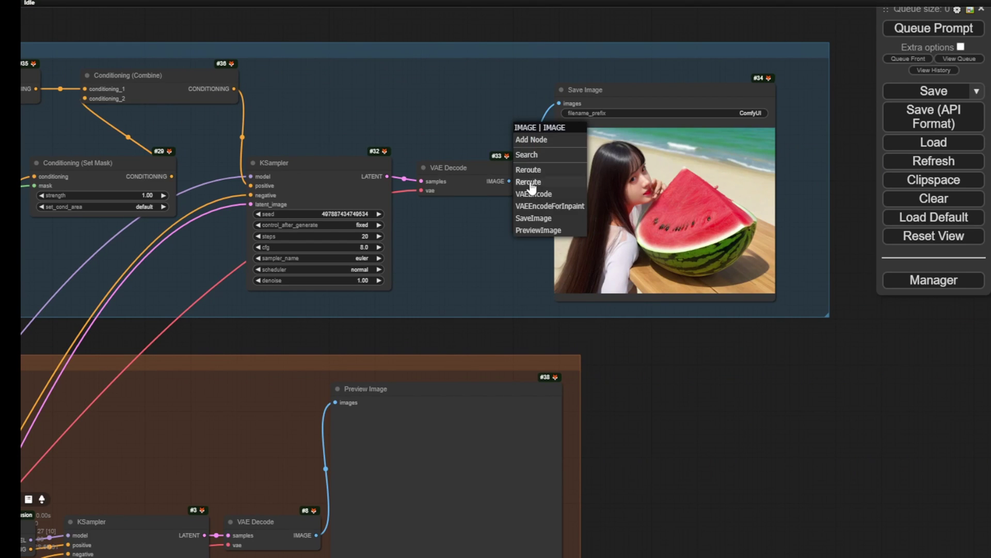
click(537, 228)
click(701, 102)
key(Delete)
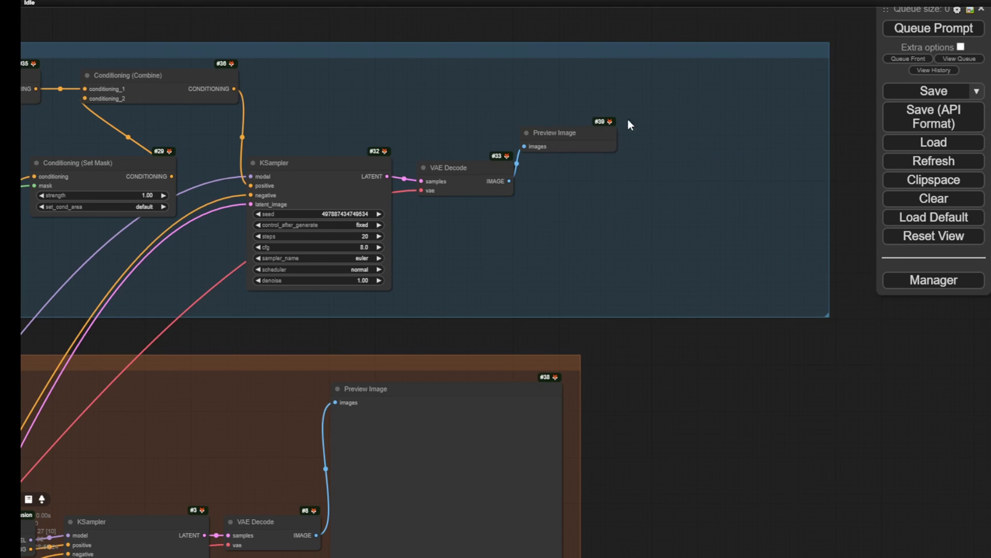
drag(584, 151, 816, 298)
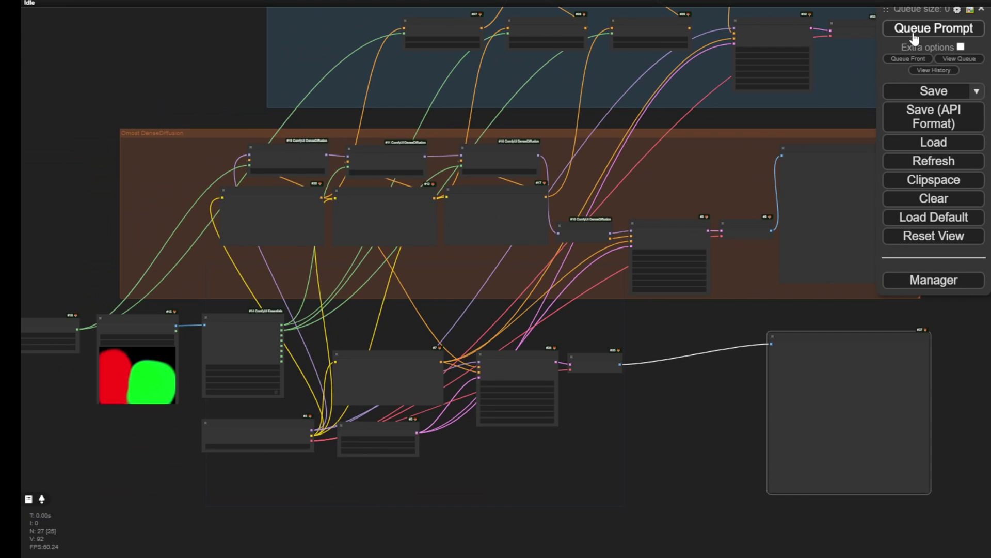
Queue the workflow to regenerate outputs and review all three groups.
click(911, 32)
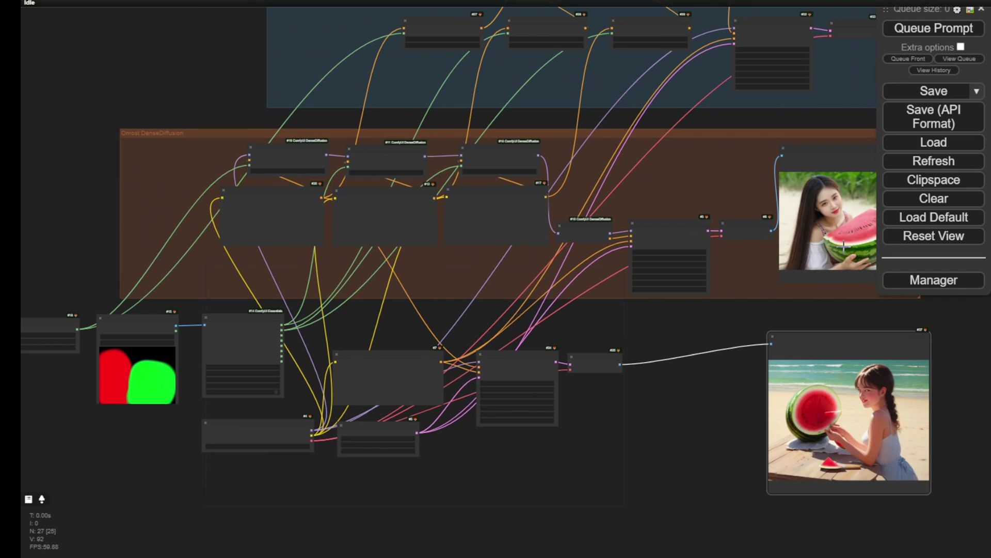
drag(662, 319, 501, 402)
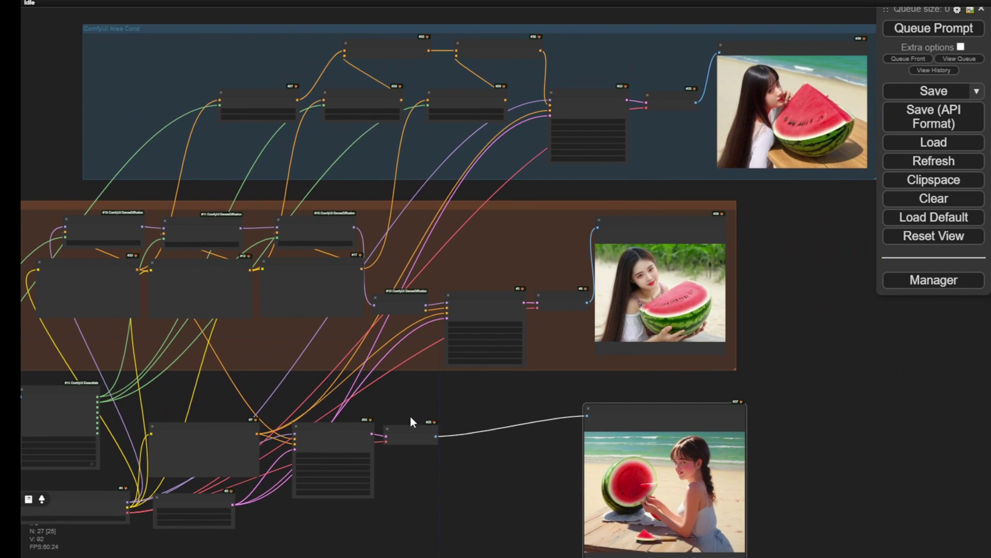
scroll(478, 393, up, 3)
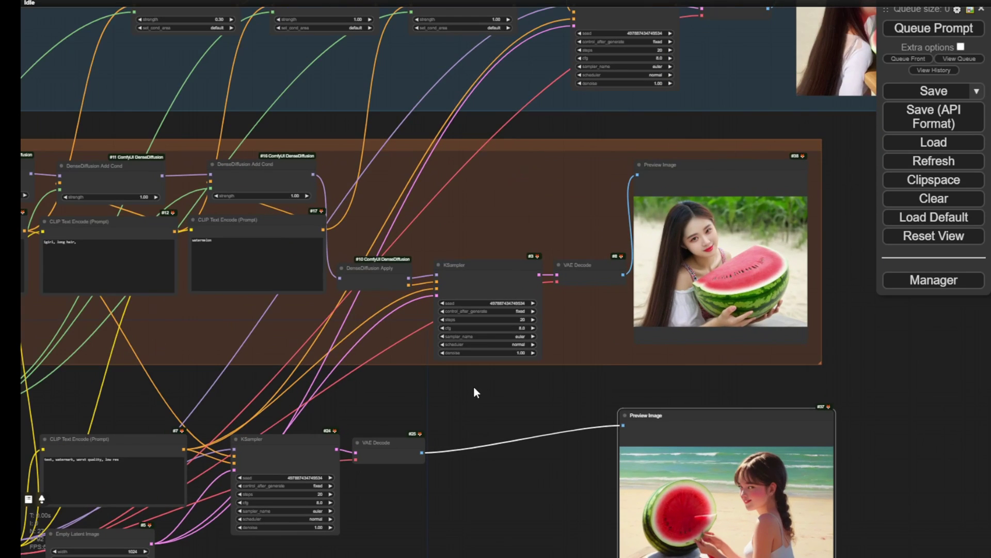
drag(374, 120, 478, 303)
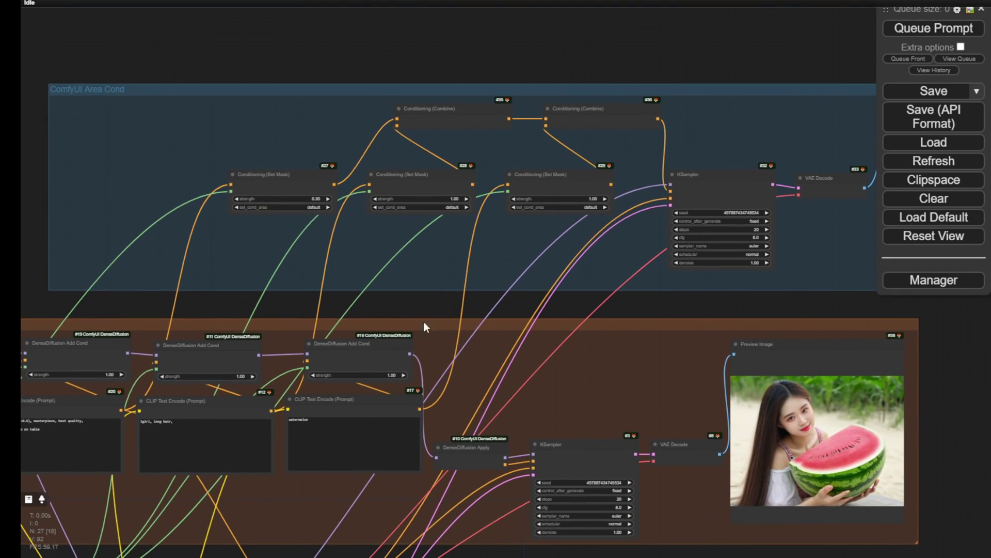
scroll(444, 243, up, 5)
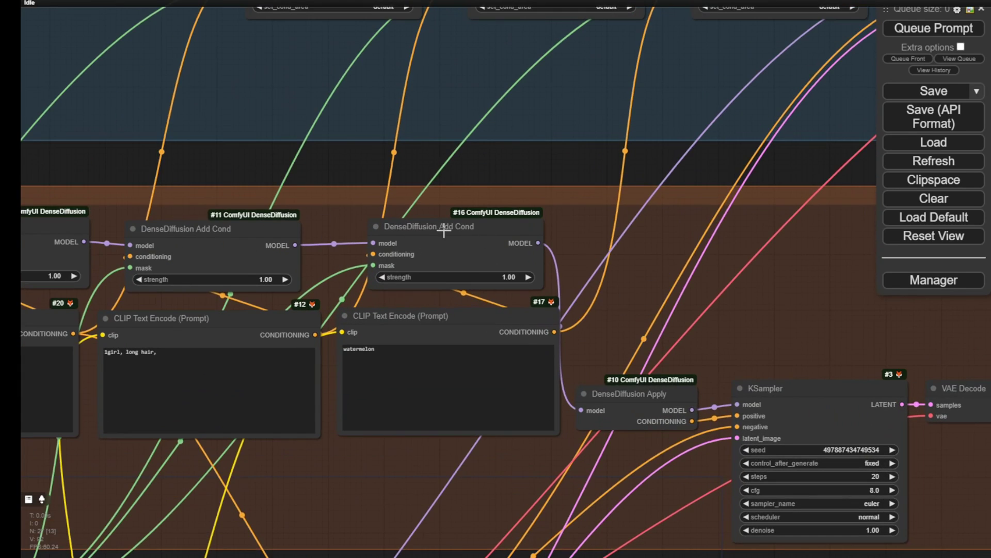
Move the DenseDiffusion KSampler up-right and align the DenseDiffusion Apply node directly to its left.
drag(613, 400, 653, 224)
scroll(572, 239, up, 6)
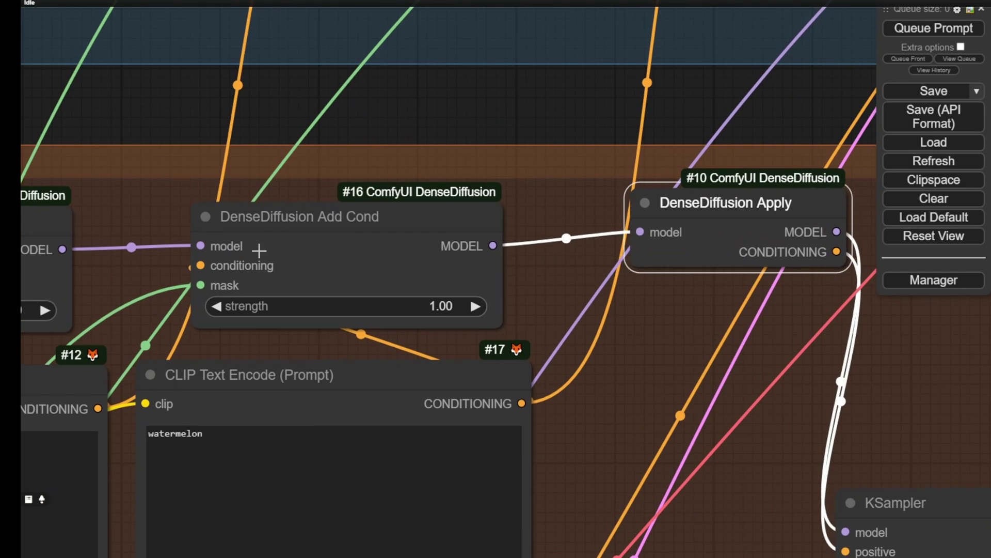
scroll(253, 225, down, 2)
drag(143, 266, 448, 208)
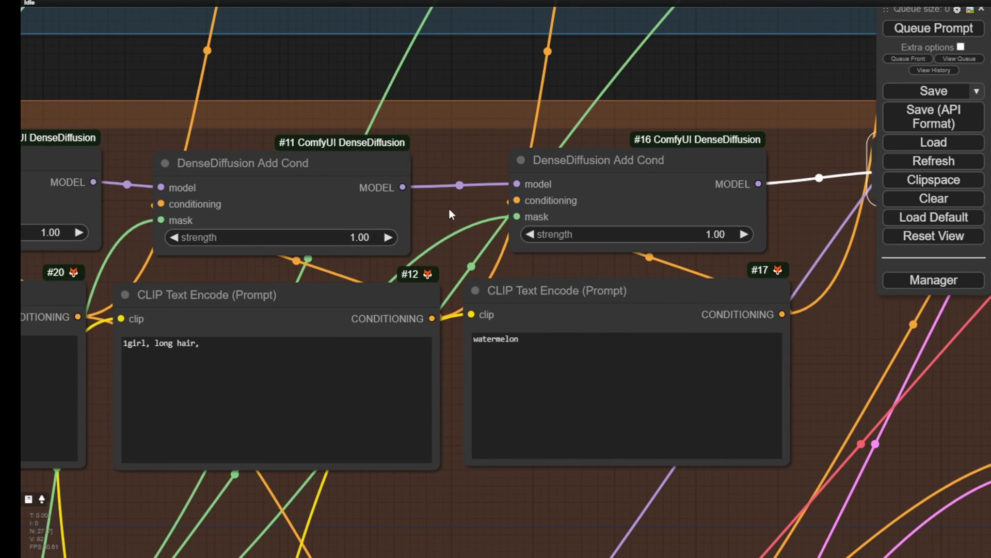
drag(570, 257, 19, 187)
drag(437, 337, 495, 244)
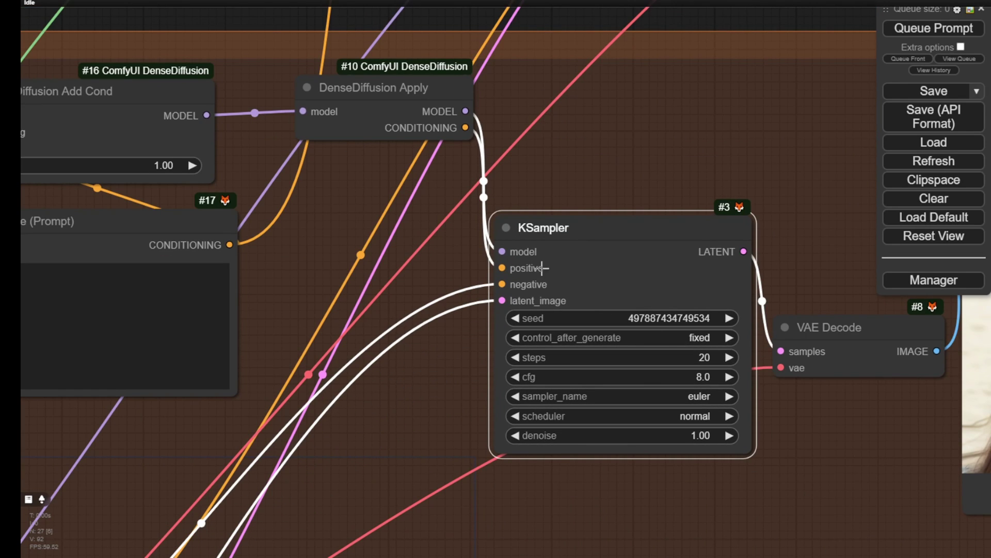
drag(367, 86, 341, 231)
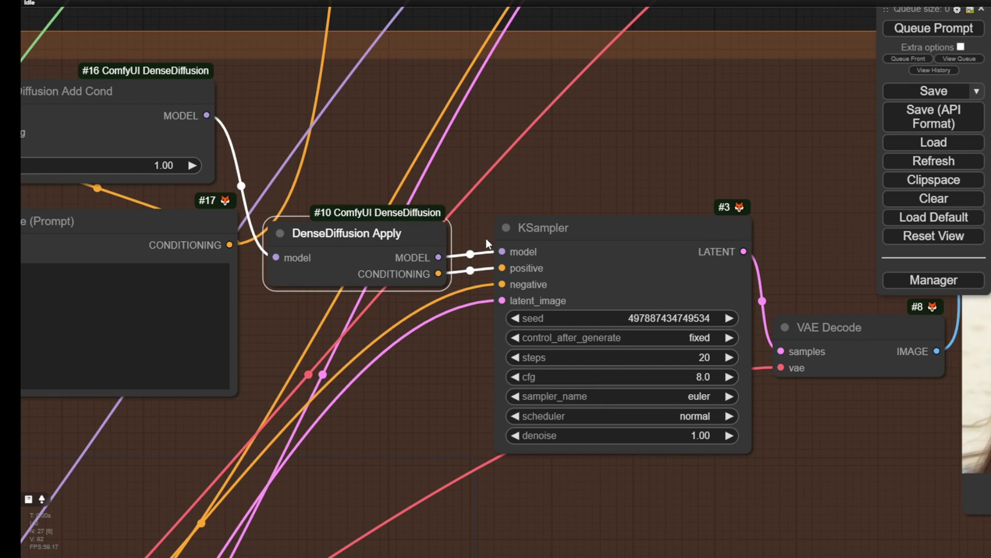
drag(417, 234, 420, 231)
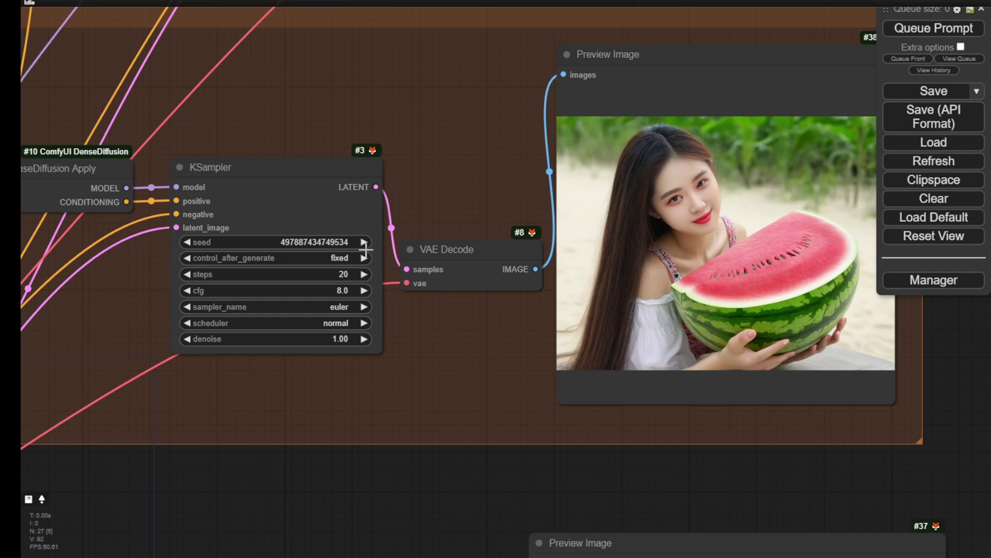
click(365, 241)
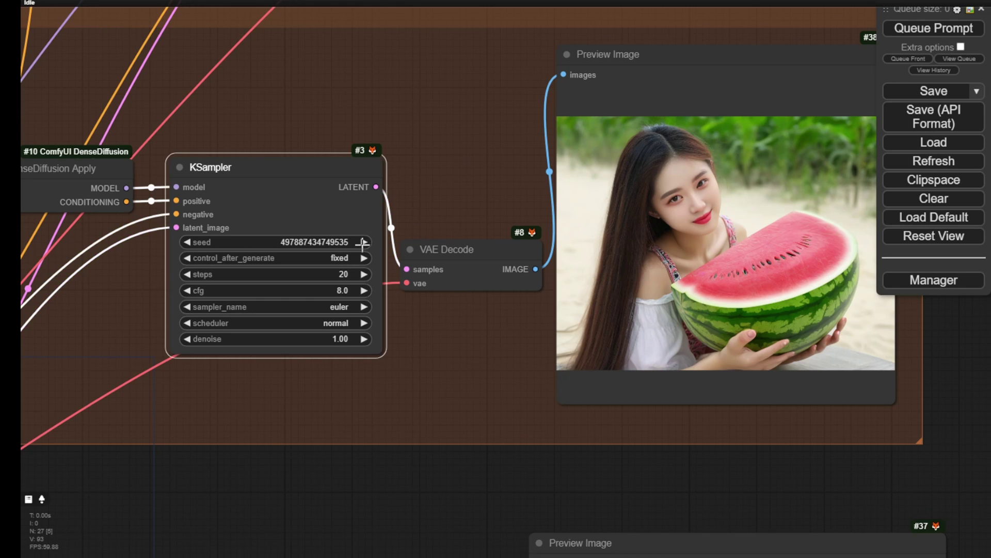
scroll(399, 296, down, 3)
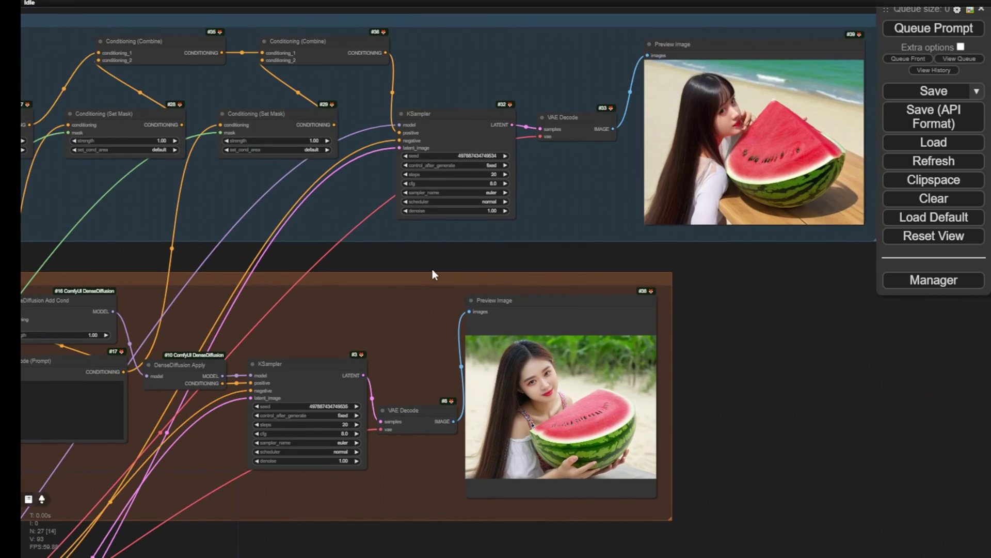
scroll(478, 108, up, 5)
click(517, 178)
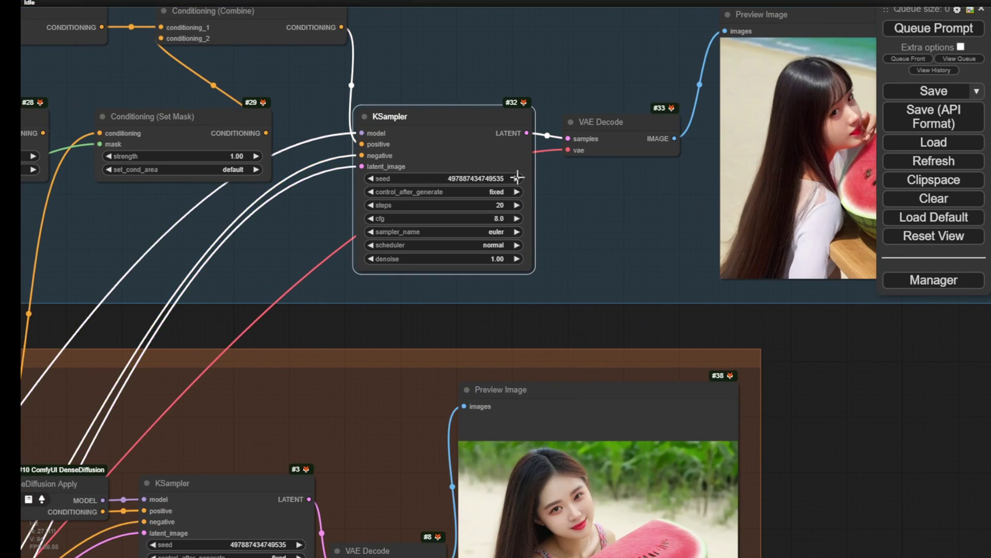
Increase the Empty Latent Image batch_size to 4.
drag(319, 445, 387, 122)
drag(391, 375, 497, 175)
scroll(441, 344, up, 5)
click(443, 340)
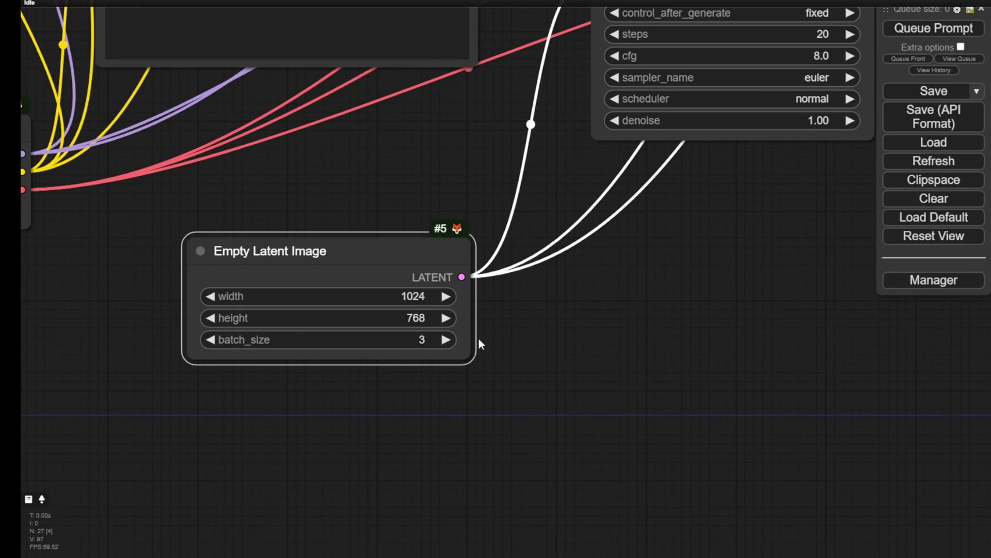
click(445, 340)
click(569, 321)
scroll(588, 317, down, 5)
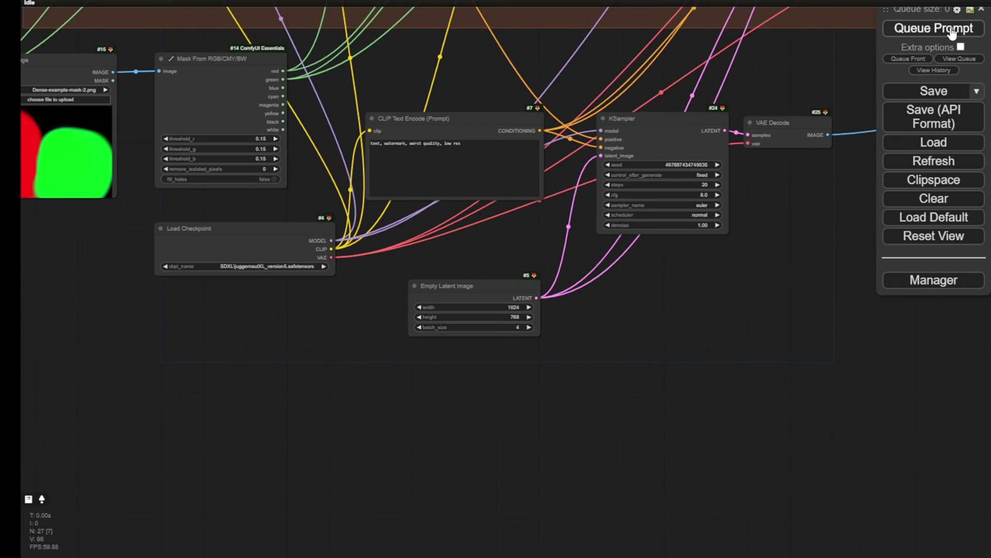
Queue the workflow and view the whole graph with its new outputs.
click(934, 28)
scroll(772, 319, down, 3)
drag(677, 346, 478, 424)
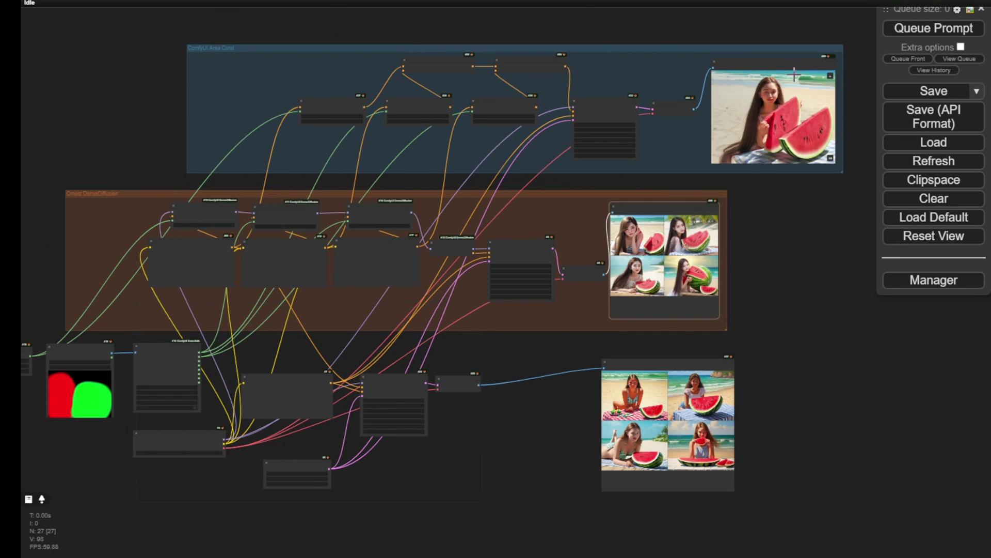
Switch the Area Cond Preview Image to a four-image grid view.
click(832, 78)
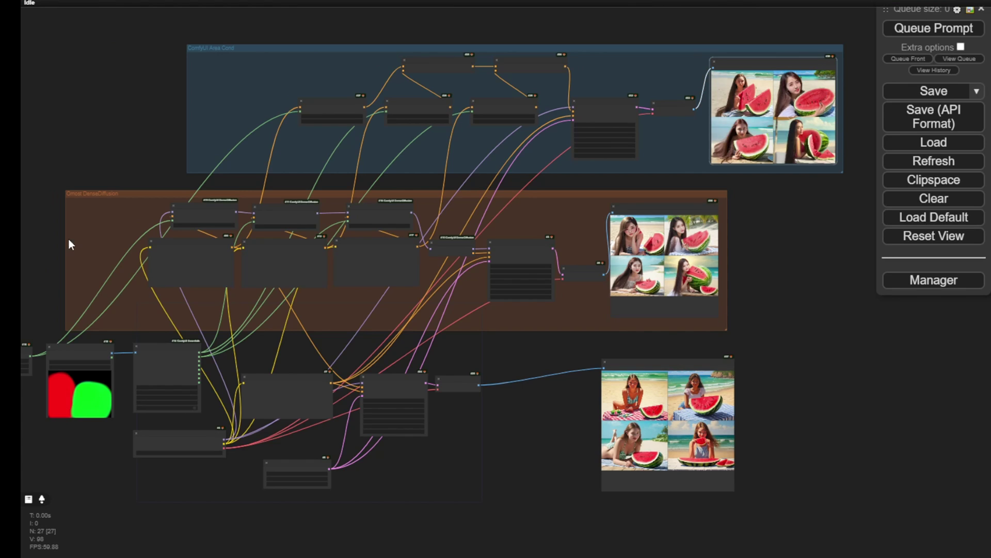
drag(797, 247, 685, 256)
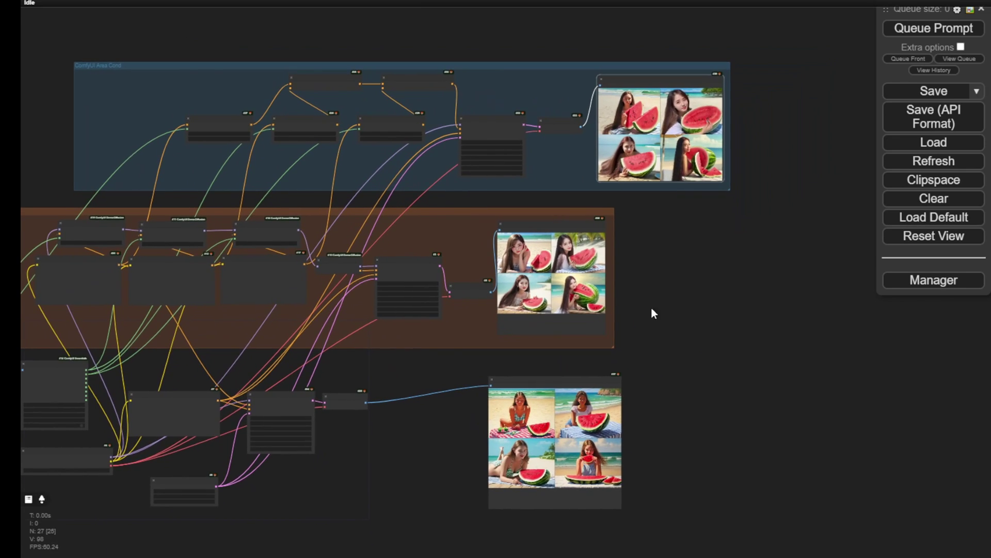
scroll(654, 335, up, 4)
drag(655, 355, 770, 219)
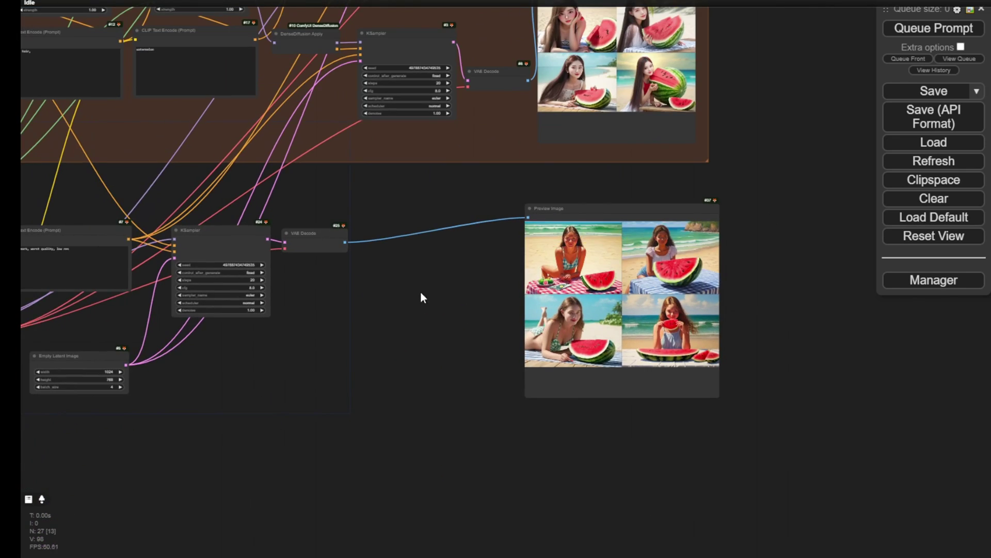
Enlarge the bottom Preview Image node and move it left.
drag(393, 288, 453, 230)
scroll(384, 237, down, 3)
scroll(499, 250, up, 3)
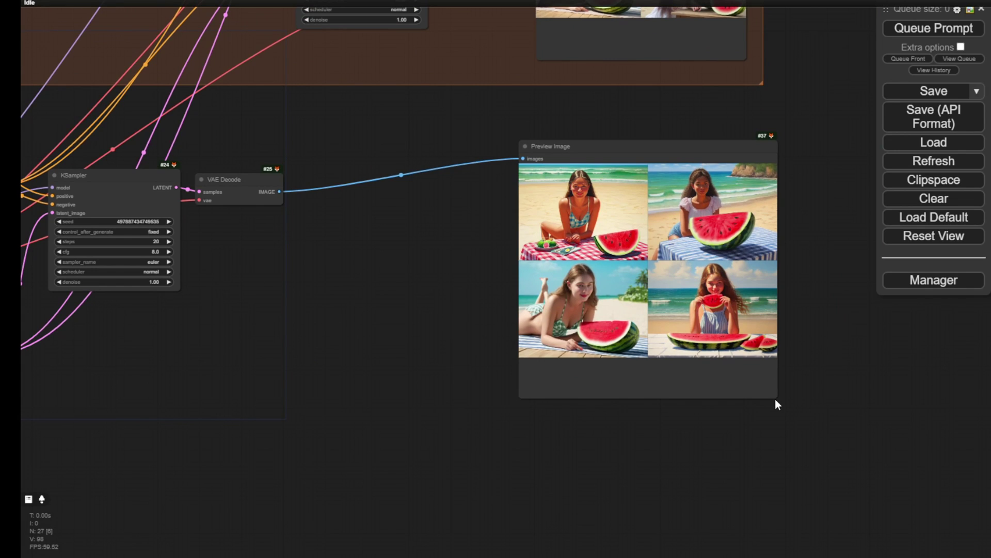
drag(775, 397, 833, 401)
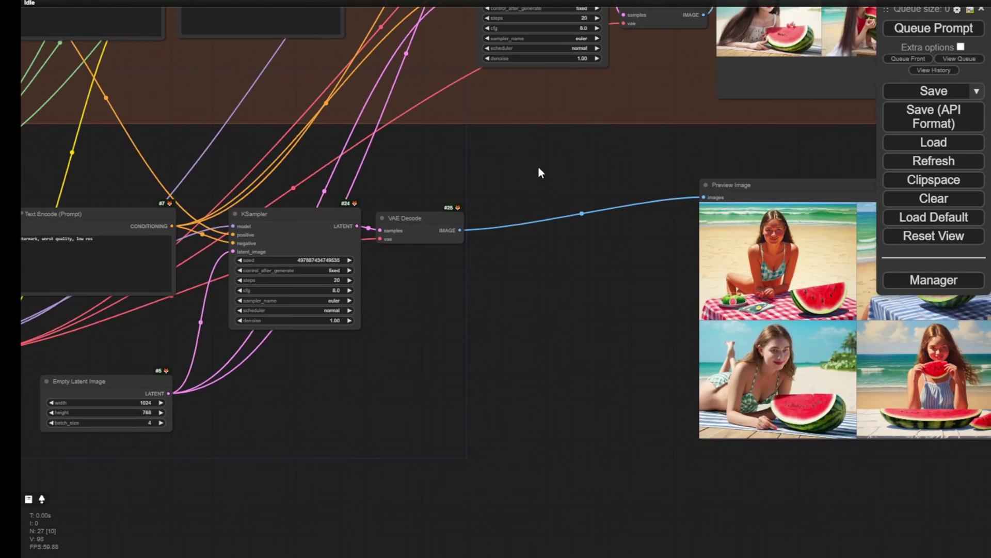
scroll(537, 170, down, 1)
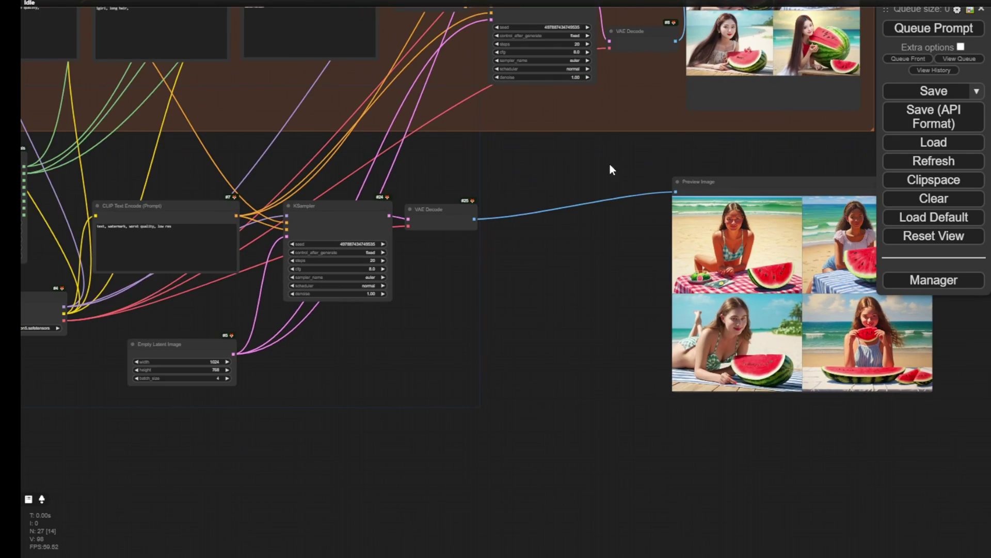
scroll(461, 191, up, 3)
drag(561, 210, 430, 219)
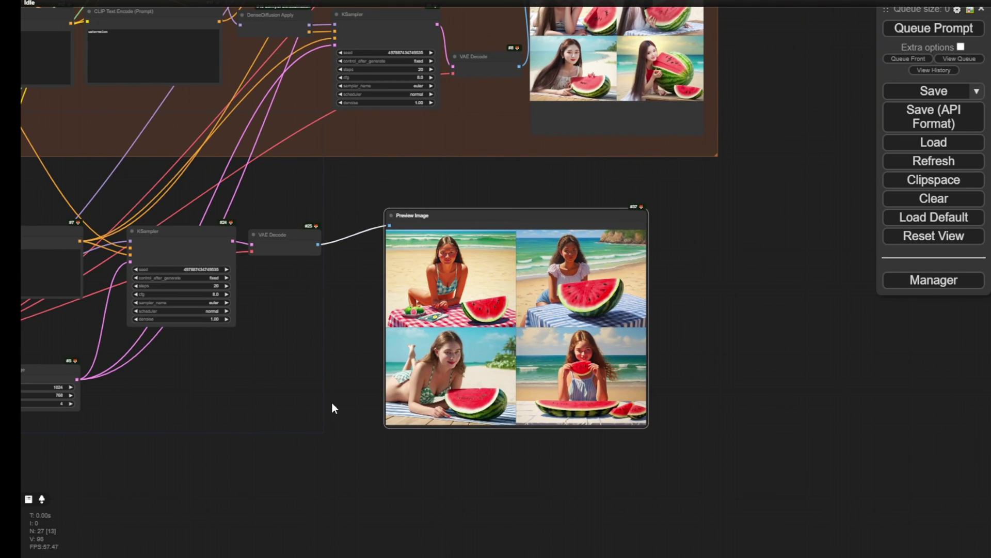
drag(331, 403, 526, 344)
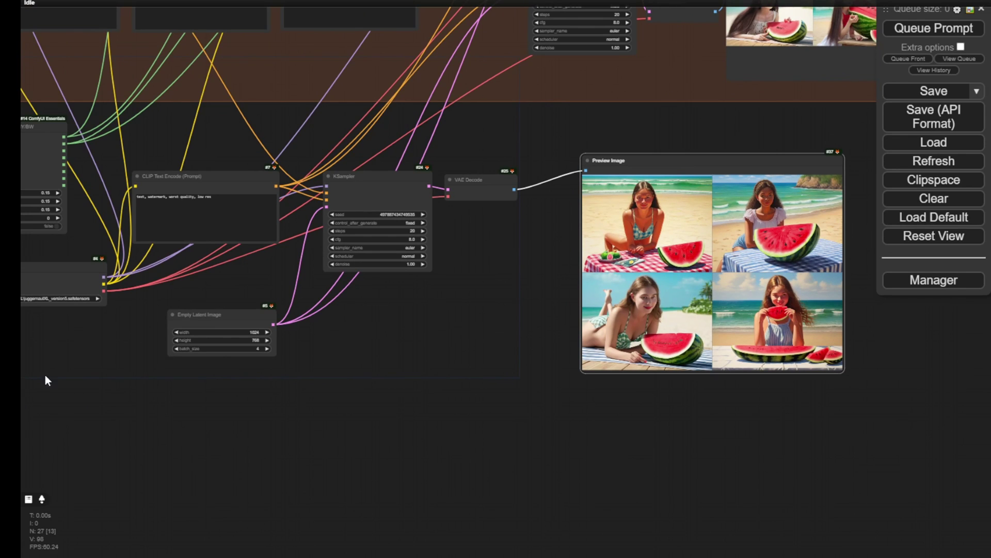
Move the DenseDiffusion group further right beside the Set Mask group.
scroll(795, 111, up, 2)
drag(795, 111, 605, 466)
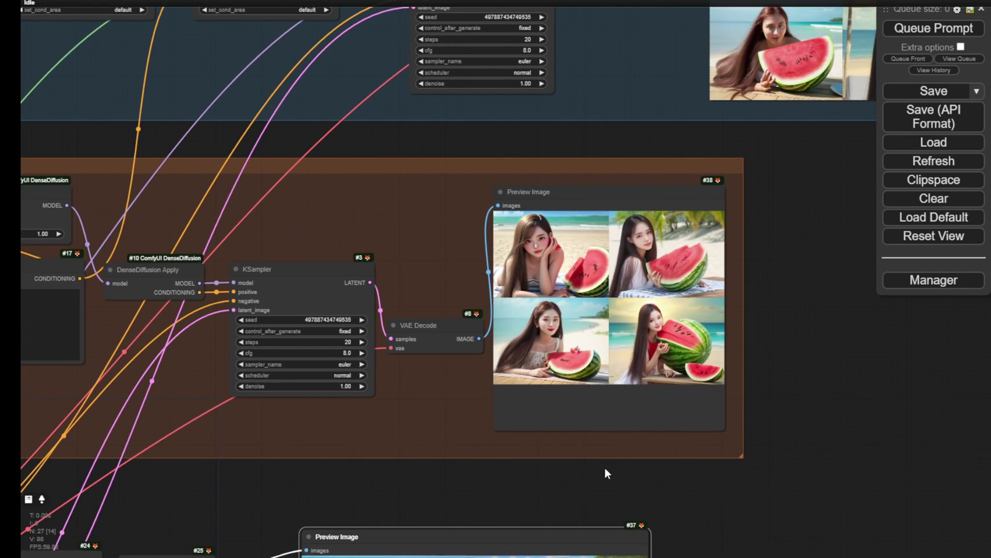
scroll(605, 466, down, 2)
drag(767, 253, 708, 244)
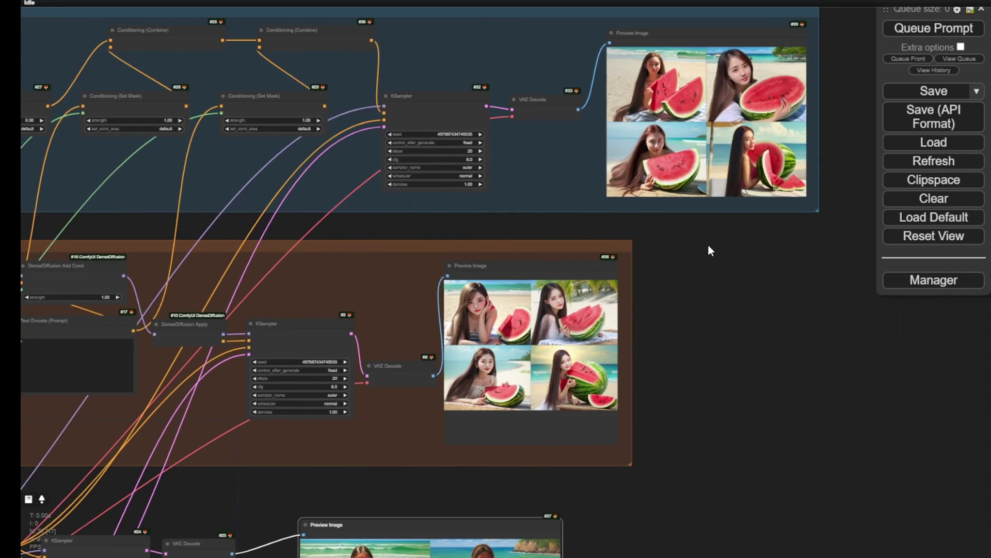
drag(610, 240, 797, 225)
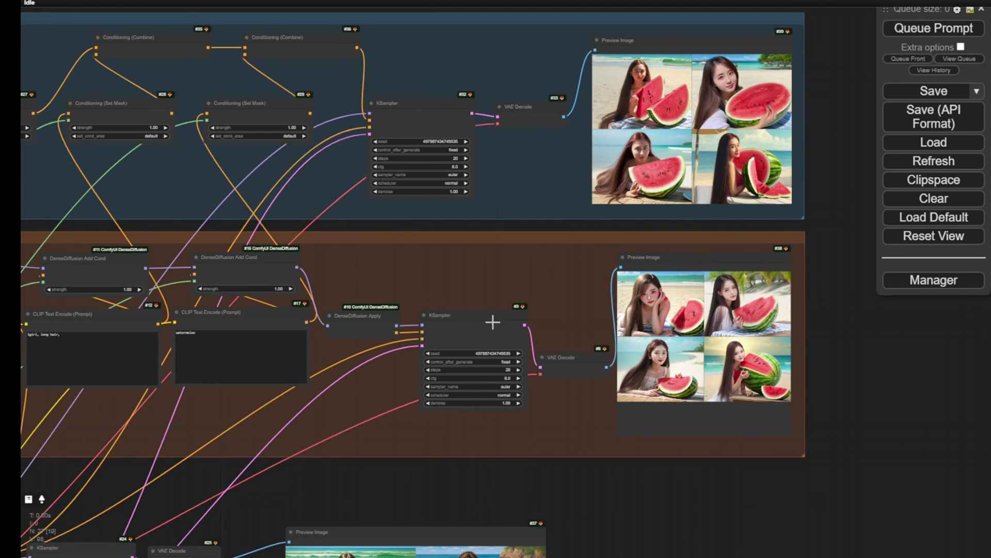
Enlarge the DenseDiffusion four-image preview and center both image batches.
drag(743, 398, 804, 455)
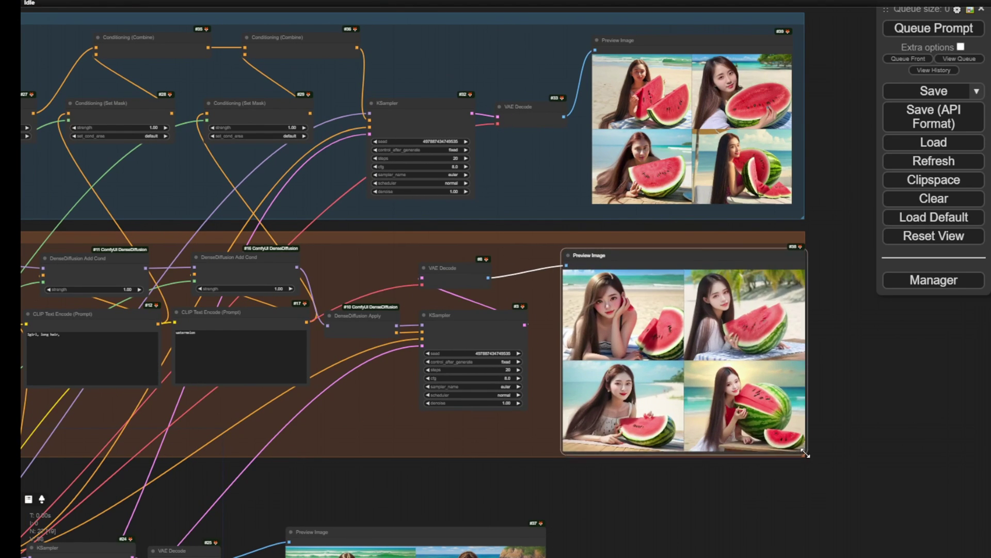
scroll(754, 198, up, 4)
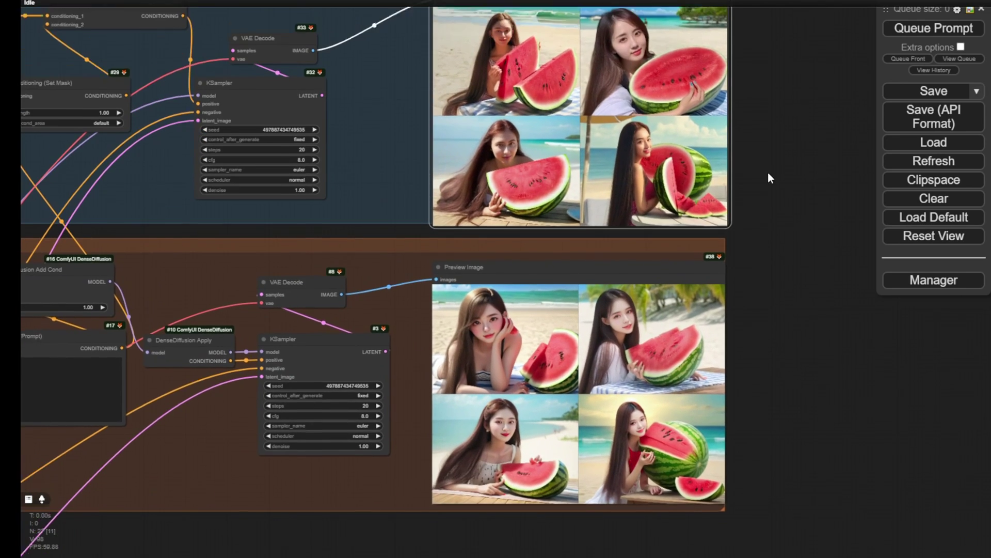
drag(767, 173, 764, 182)
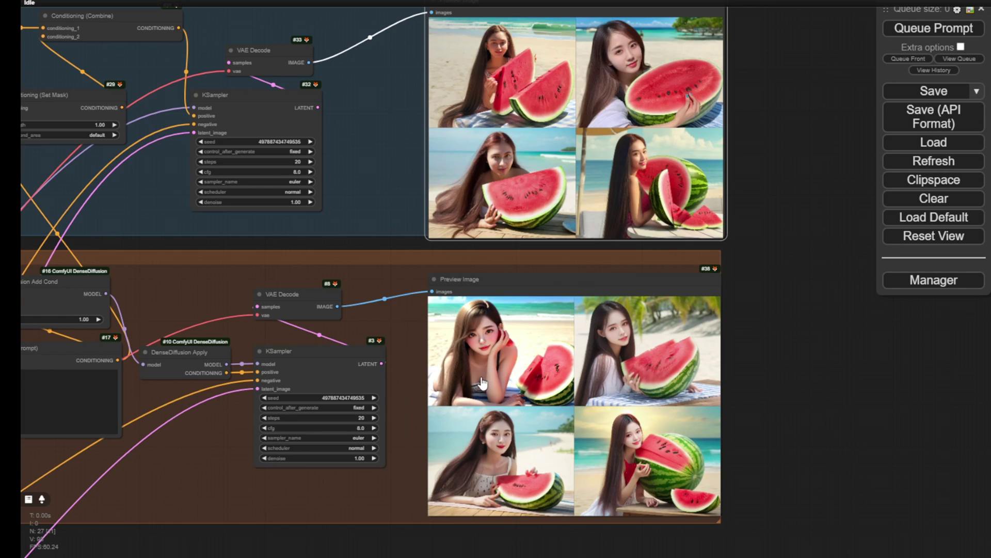
scroll(481, 362, down, 2)
scroll(482, 377, up, 1)
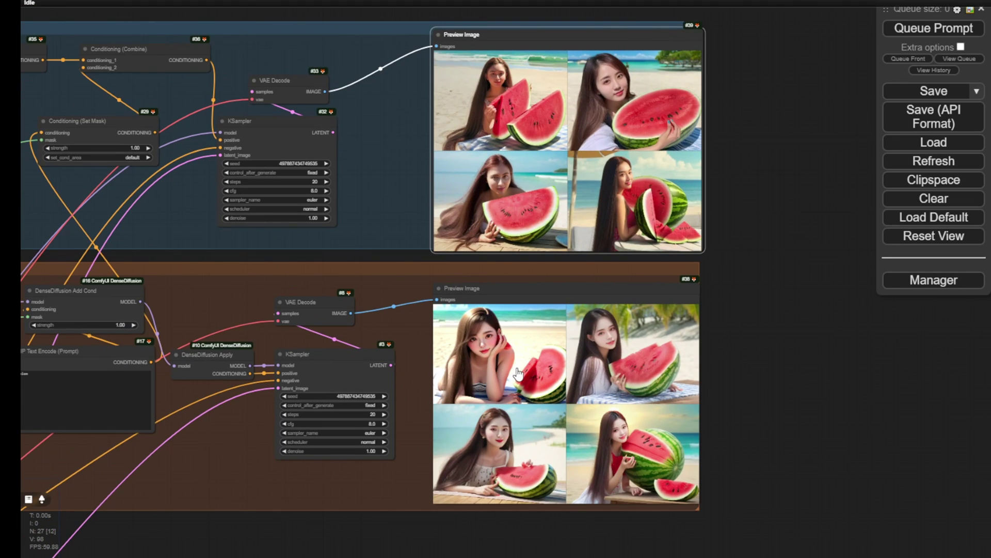
scroll(526, 372, up, 2)
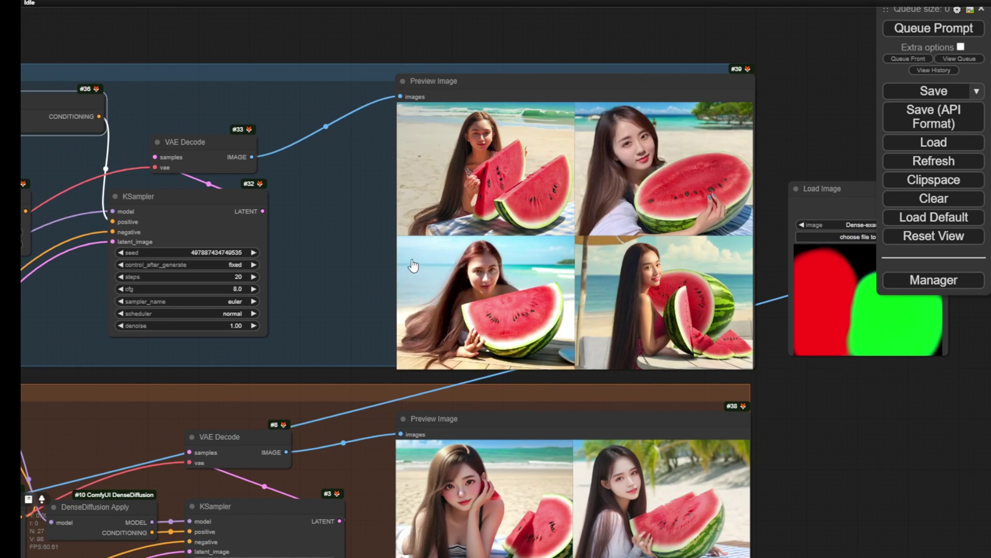
drag(317, 276, 697, 304)
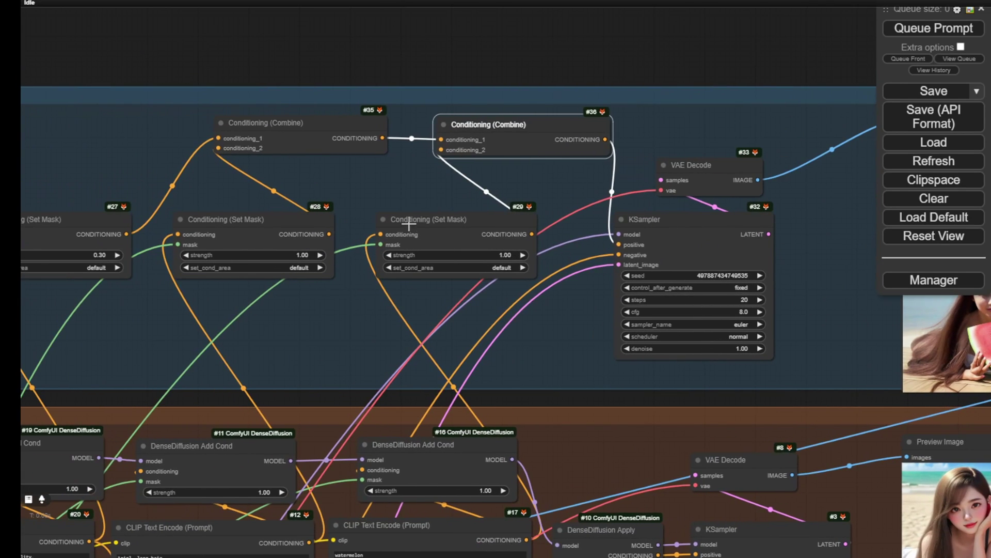
click(414, 222)
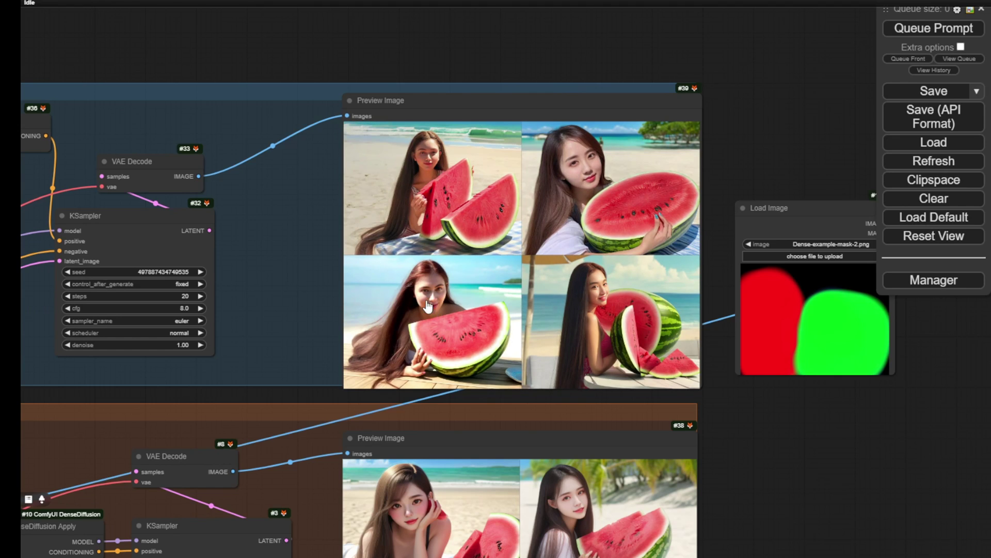
click(424, 218)
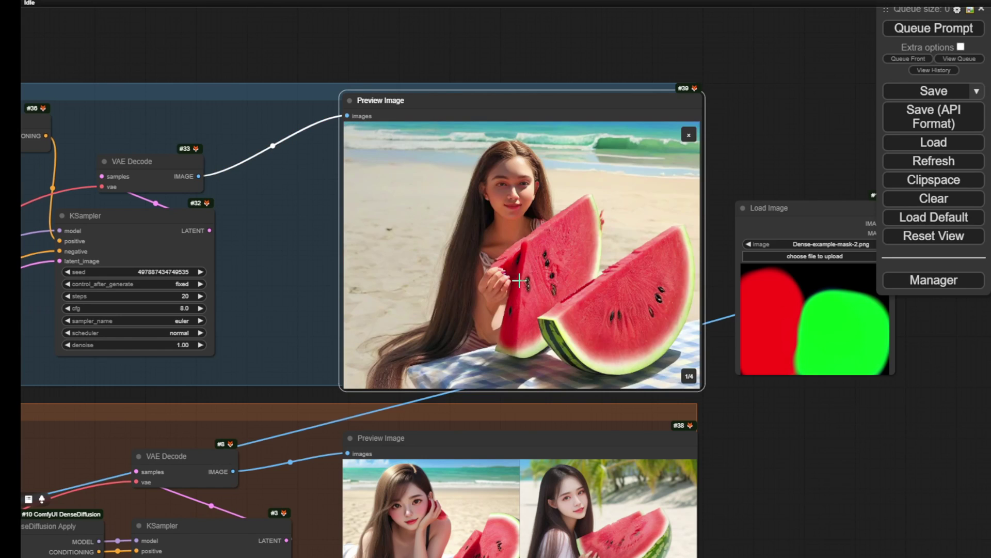
click(689, 134)
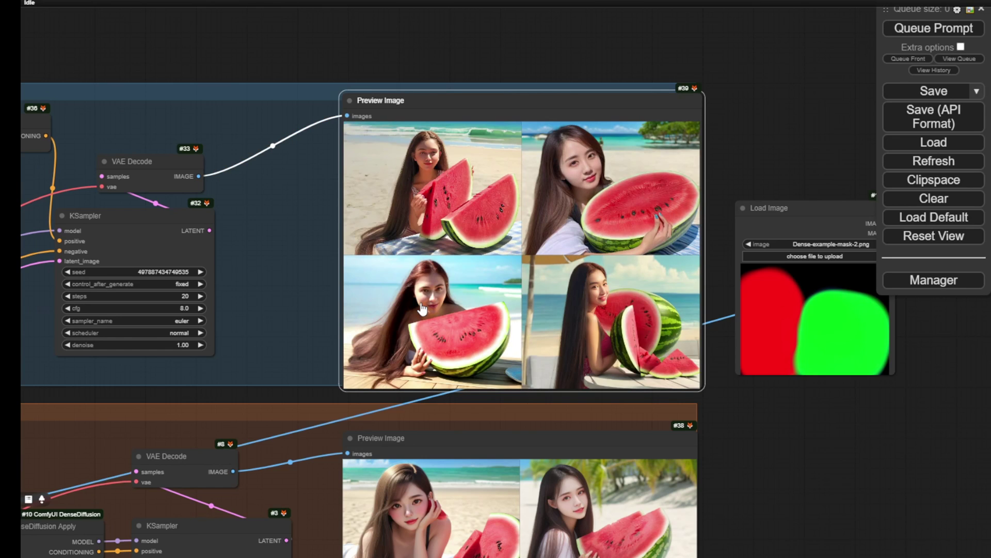
click(422, 309)
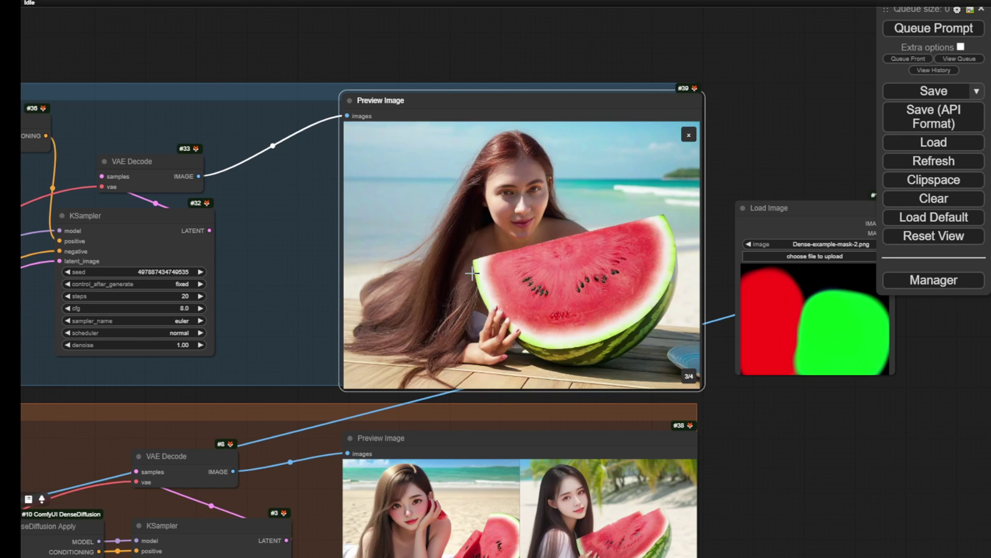
click(689, 136)
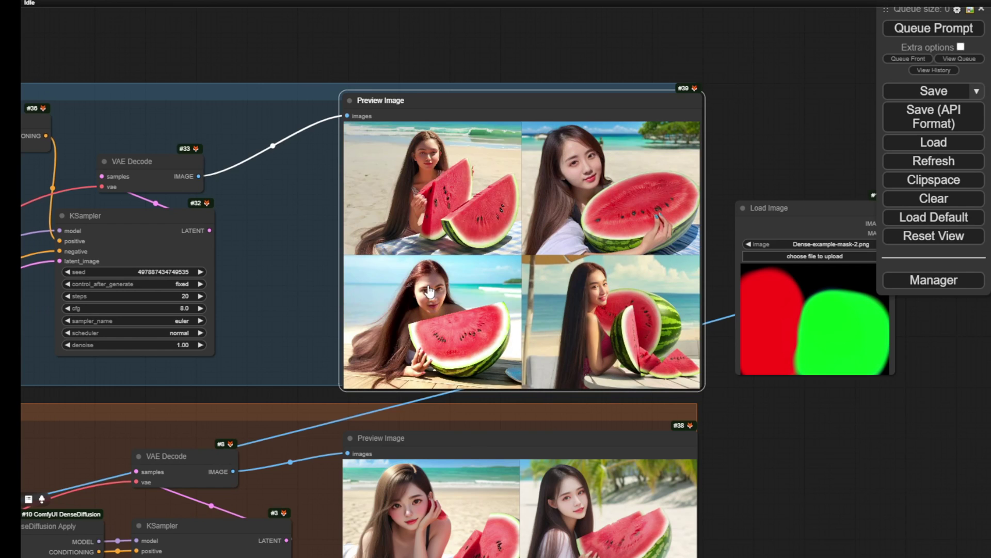
scroll(540, 372, up, 1)
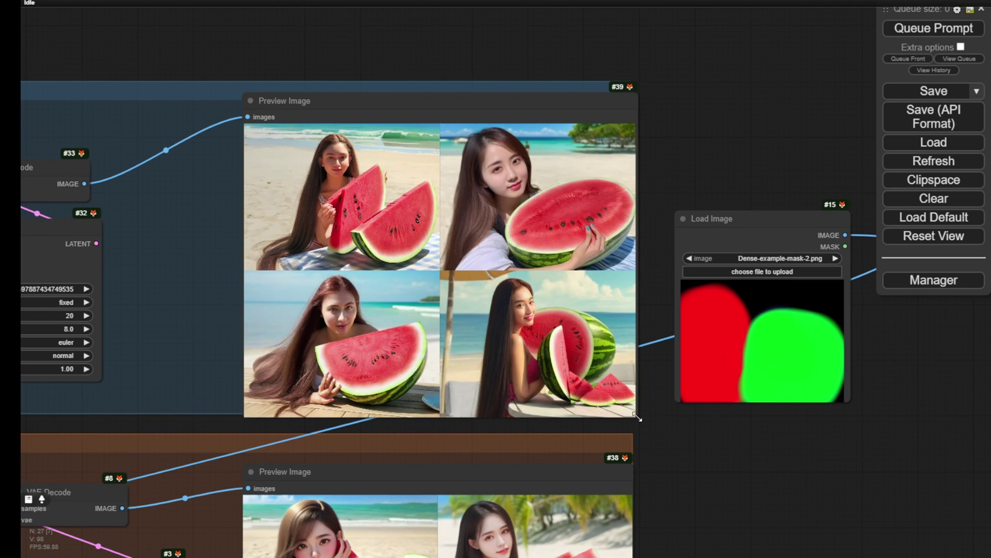
scroll(309, 397, down, 4)
drag(191, 377, 542, 337)
drag(314, 297, 391, 268)
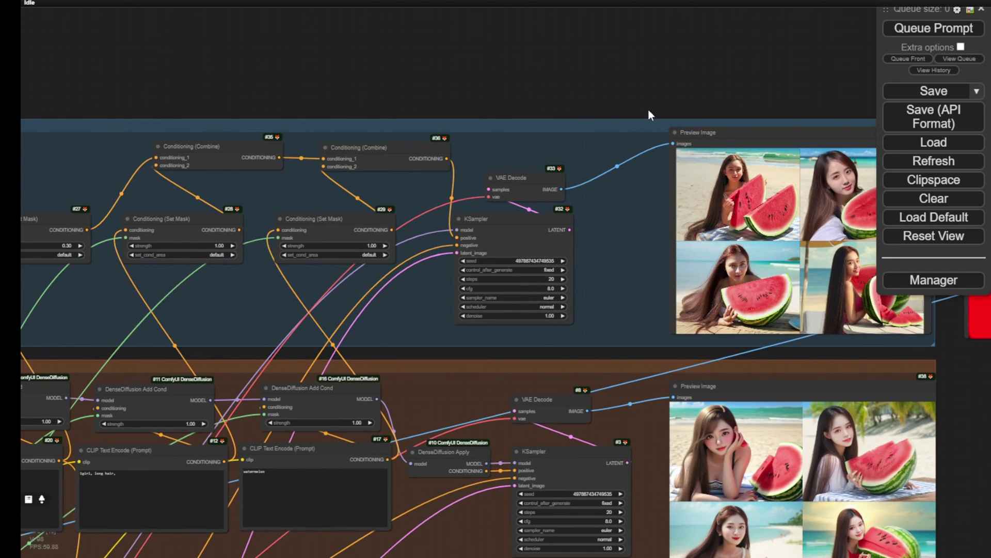
drag(625, 244, 576, 184)
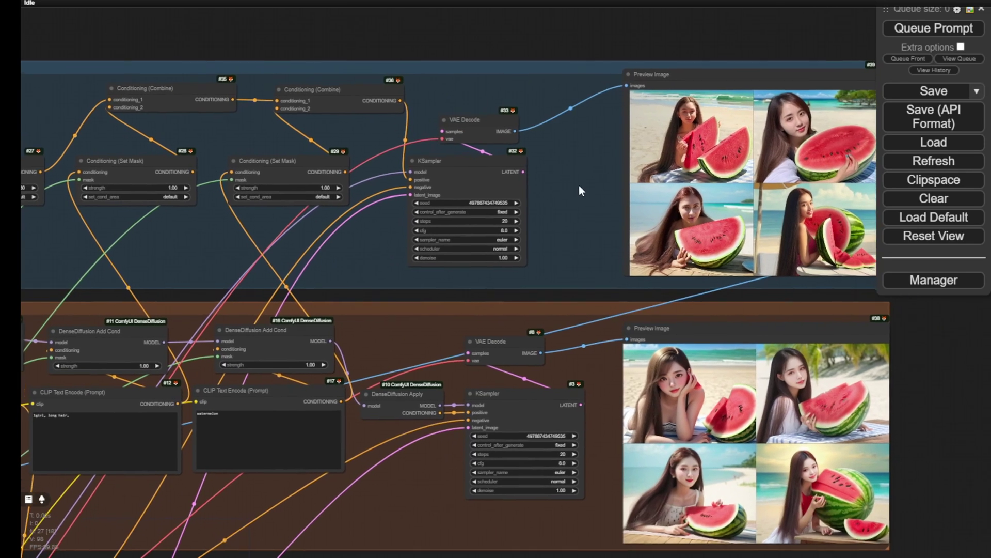
drag(575, 244, 528, 149)
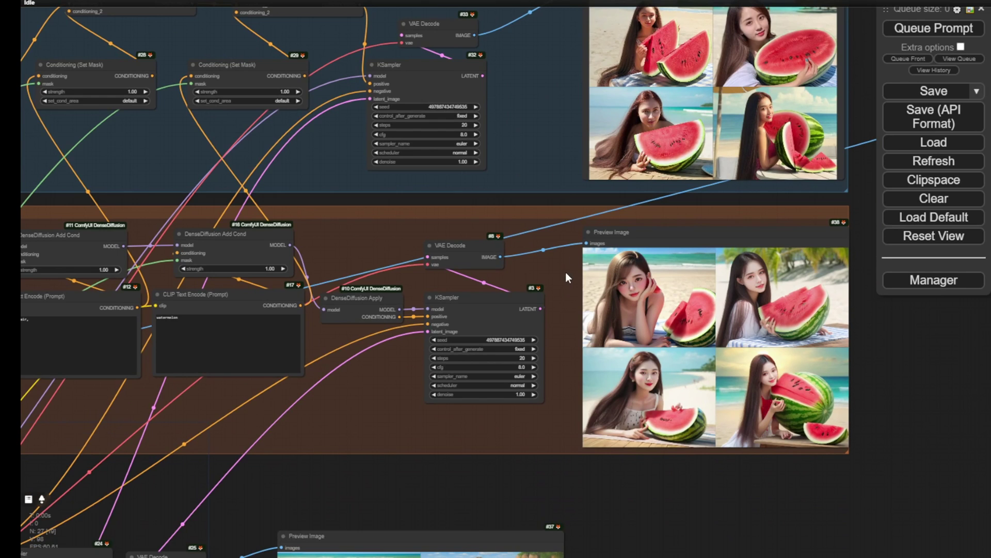
scroll(568, 270, down, 5)
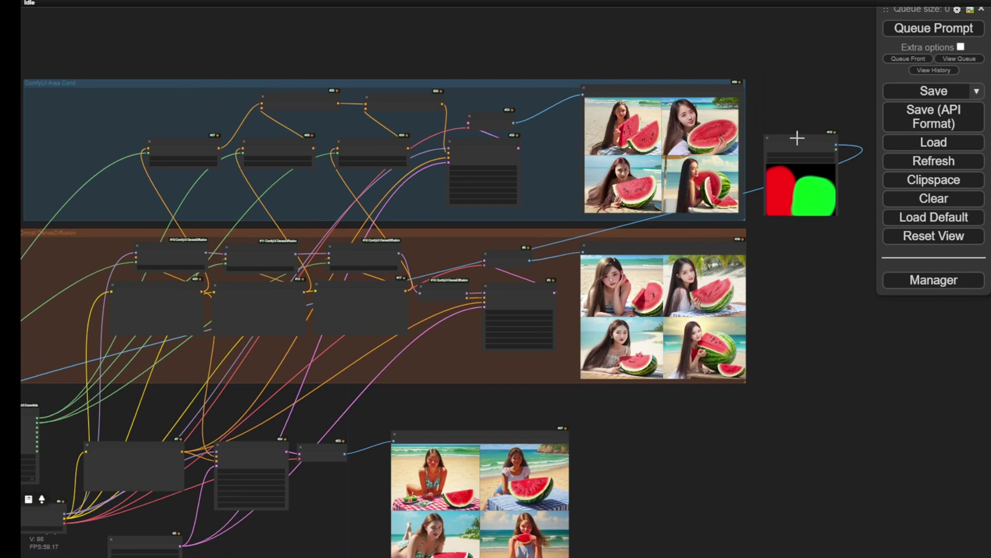
Move the red-and-green mask Load Image node down beside the lower Preview Image grid.
drag(797, 137, 779, 273)
scroll(763, 255, up, 5)
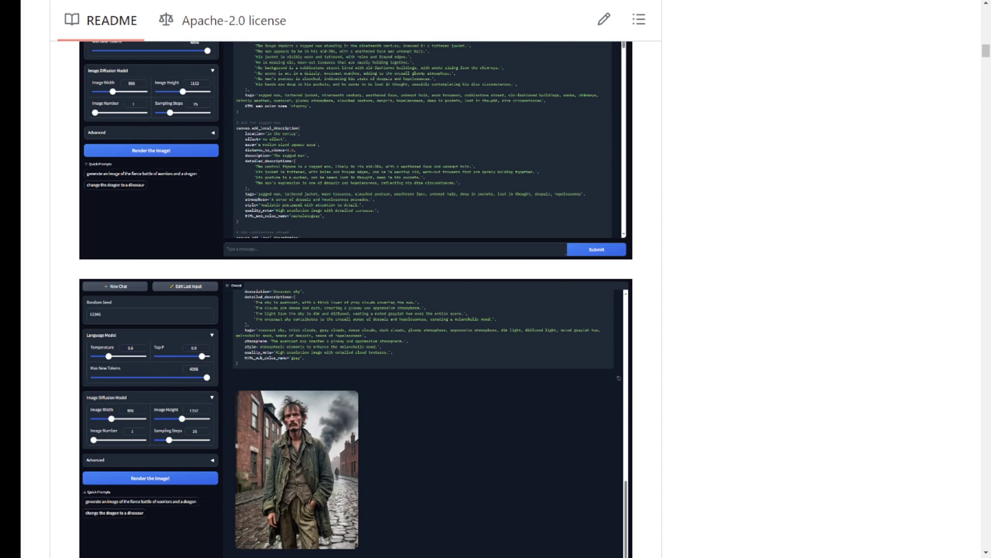
scroll(103, 130, up, 15)
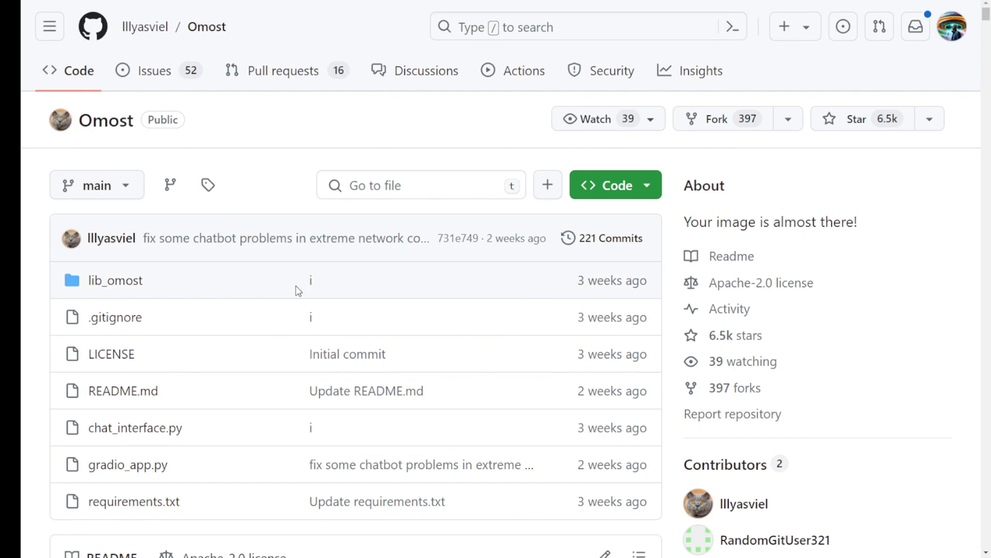
scroll(318, 263, down, 15)
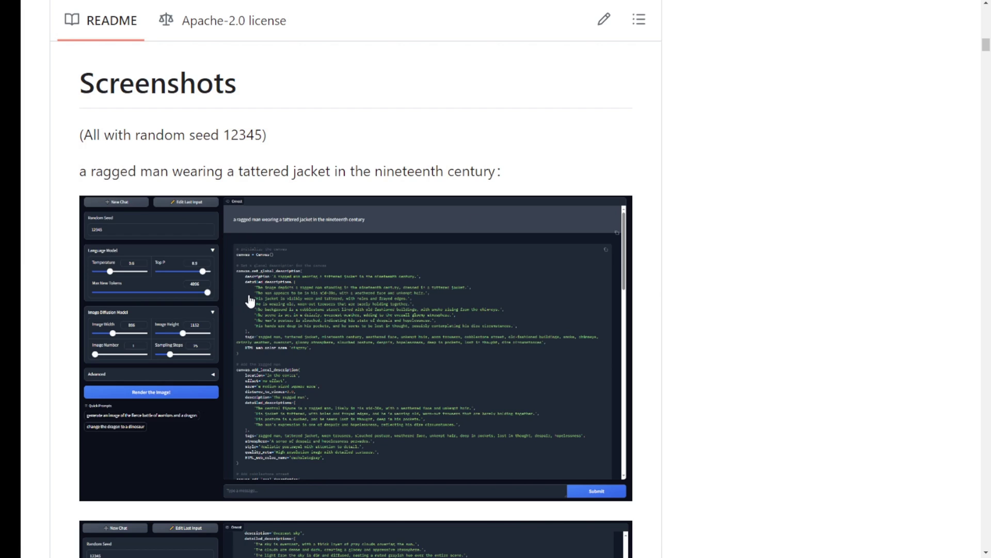
scroll(253, 295, down, 1)
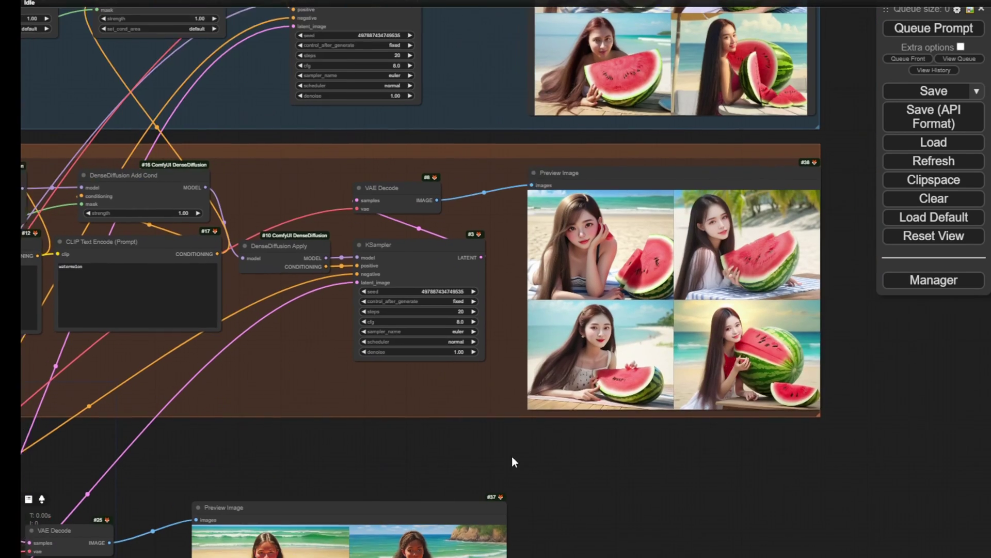
scroll(513, 457, right, 1)
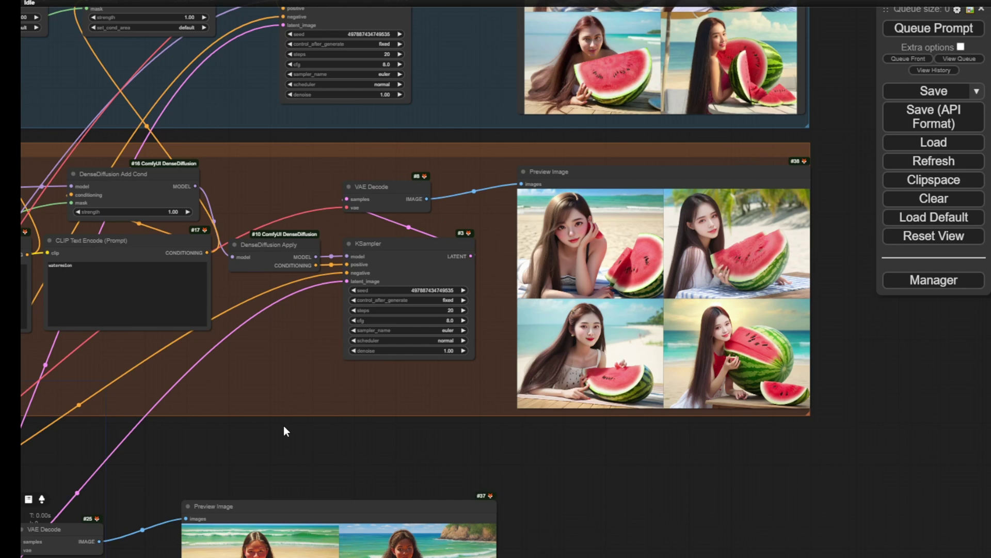
scroll(494, 419, down, 3)
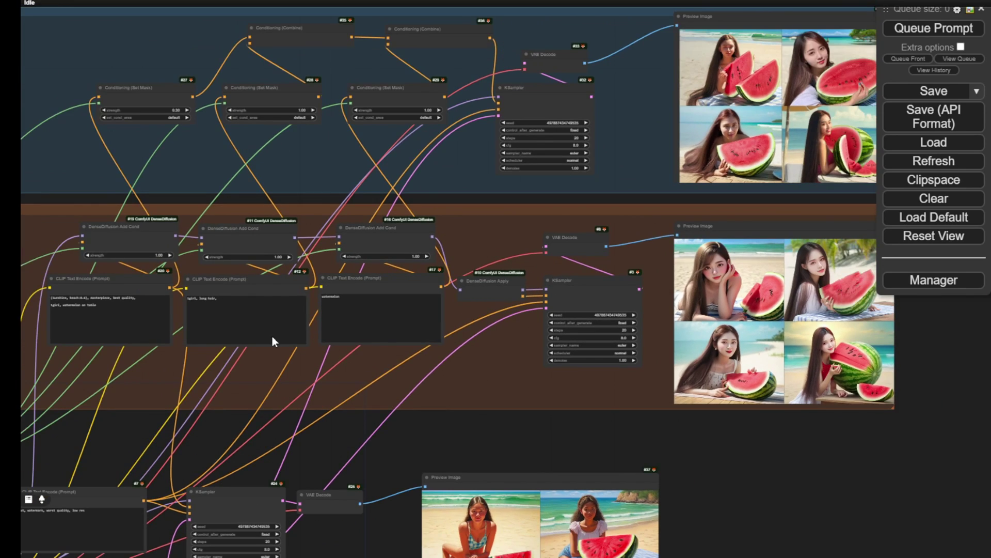
scroll(203, 295, up, 5)
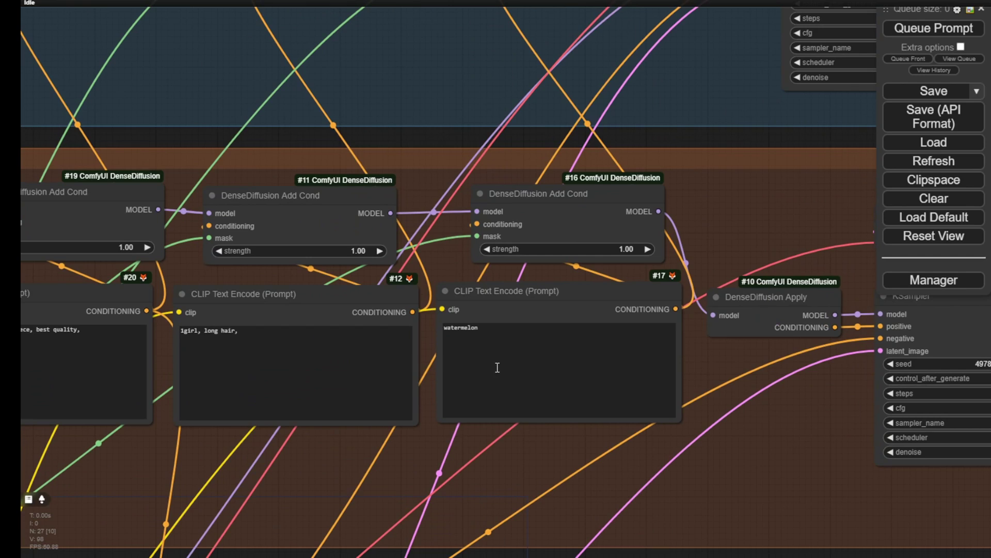